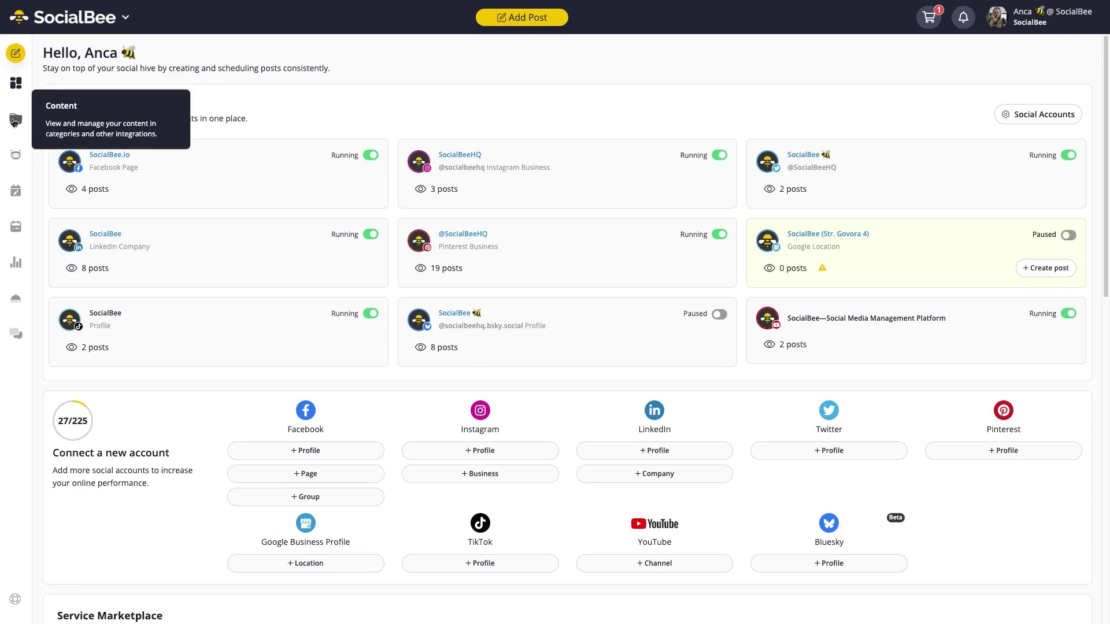
# - Go to the Content section and choose Import CSV to start a bulk CSV import
pyautogui.click(14, 121)
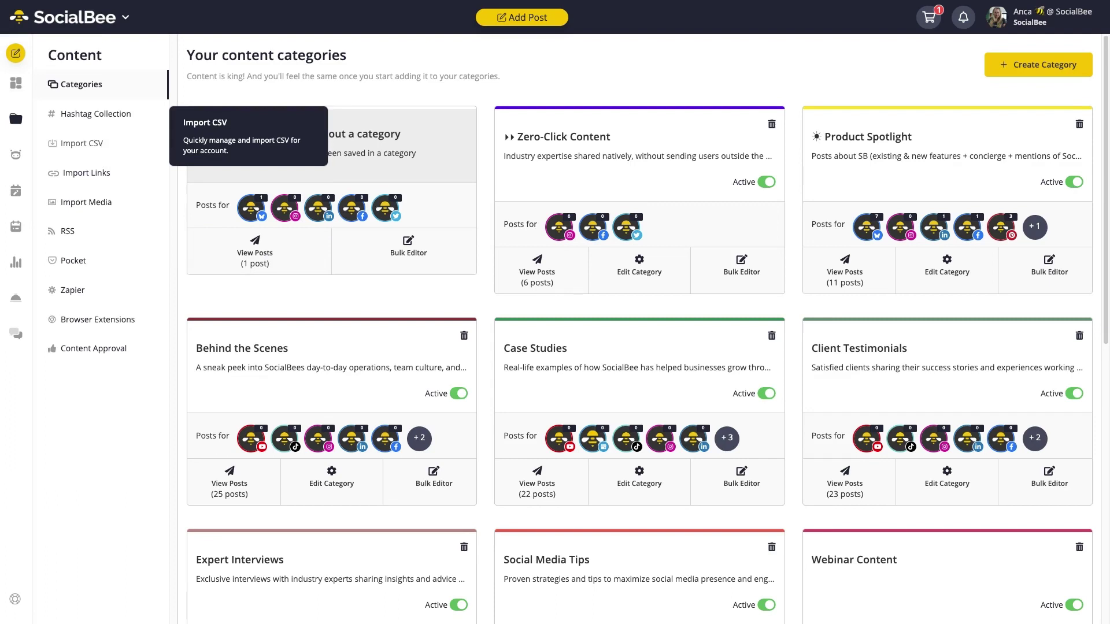
pyautogui.click(105, 144)
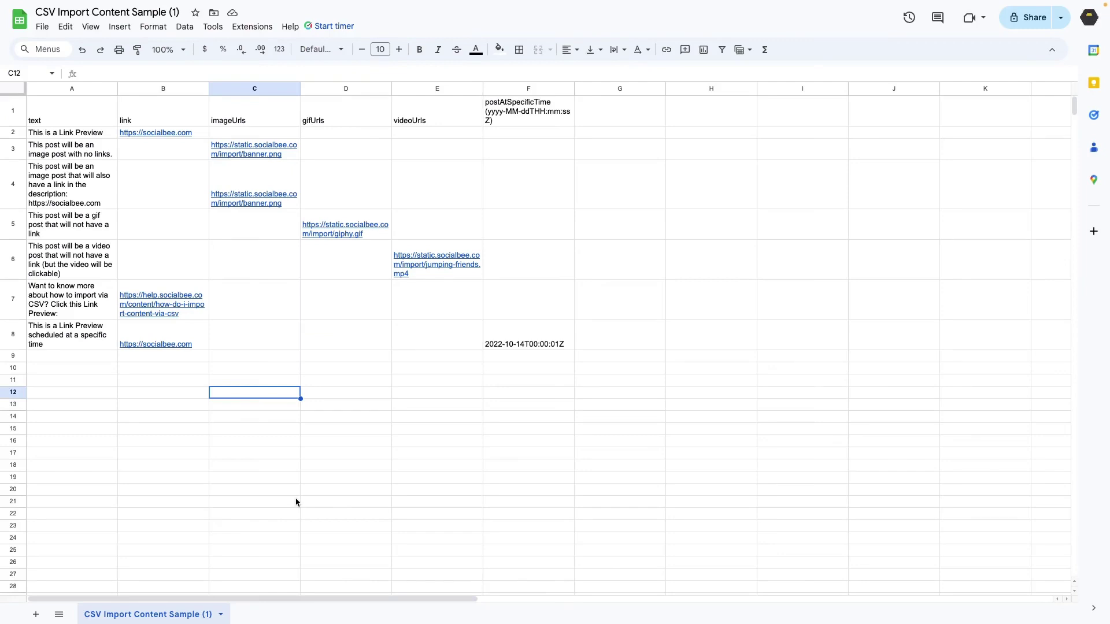
pyautogui.click(62, 118)
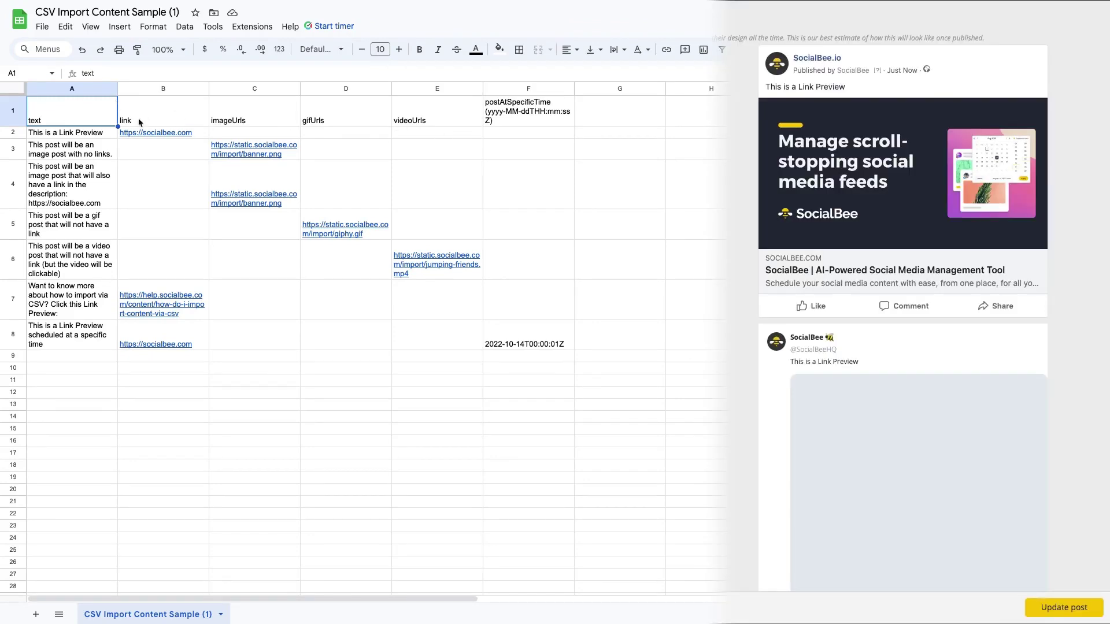
pyautogui.click(168, 114)
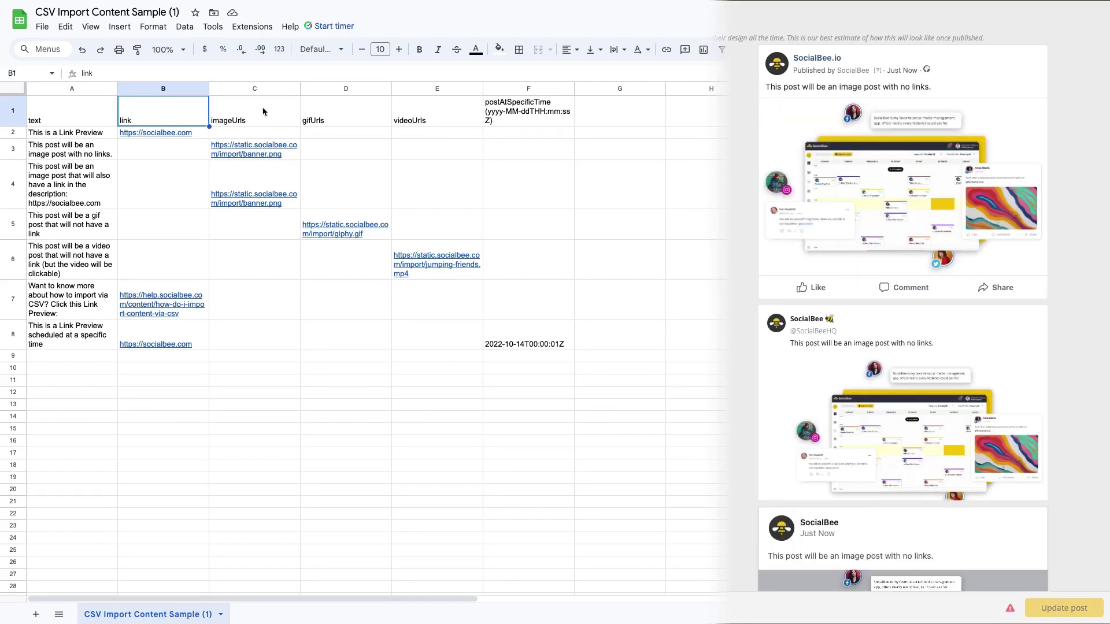
pyautogui.click(279, 206)
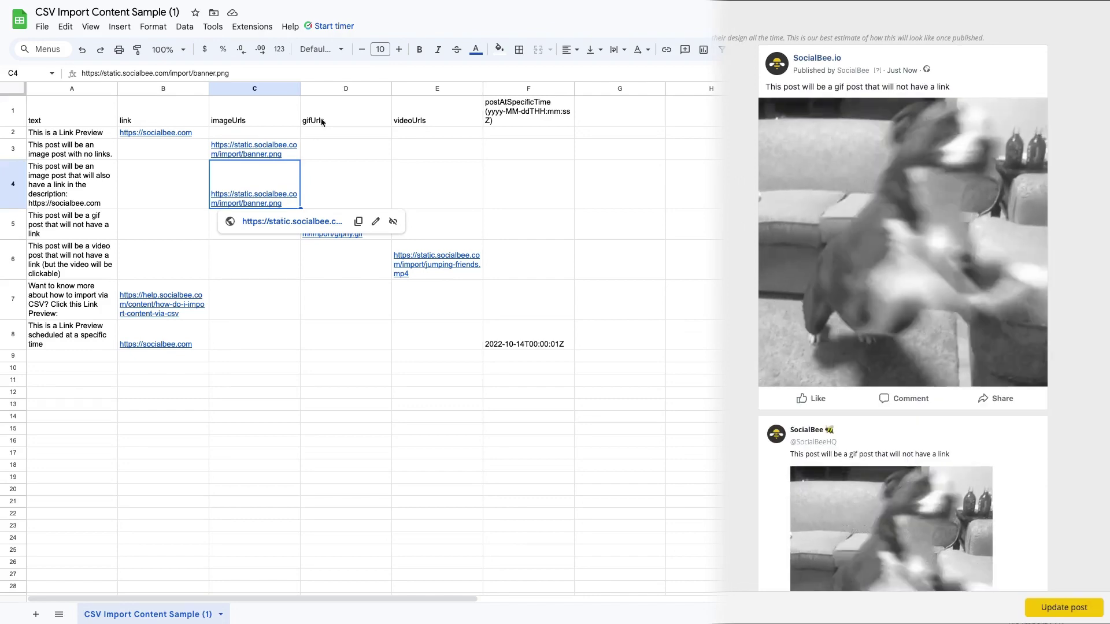
pyautogui.click(346, 113)
pyautogui.click(347, 230)
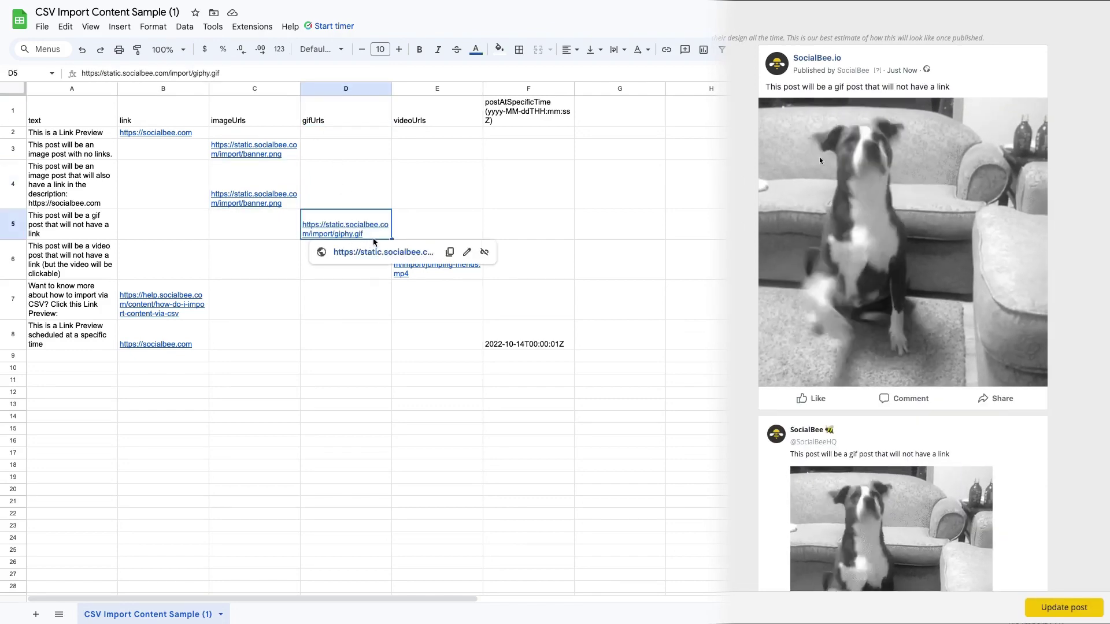
pyautogui.click(460, 116)
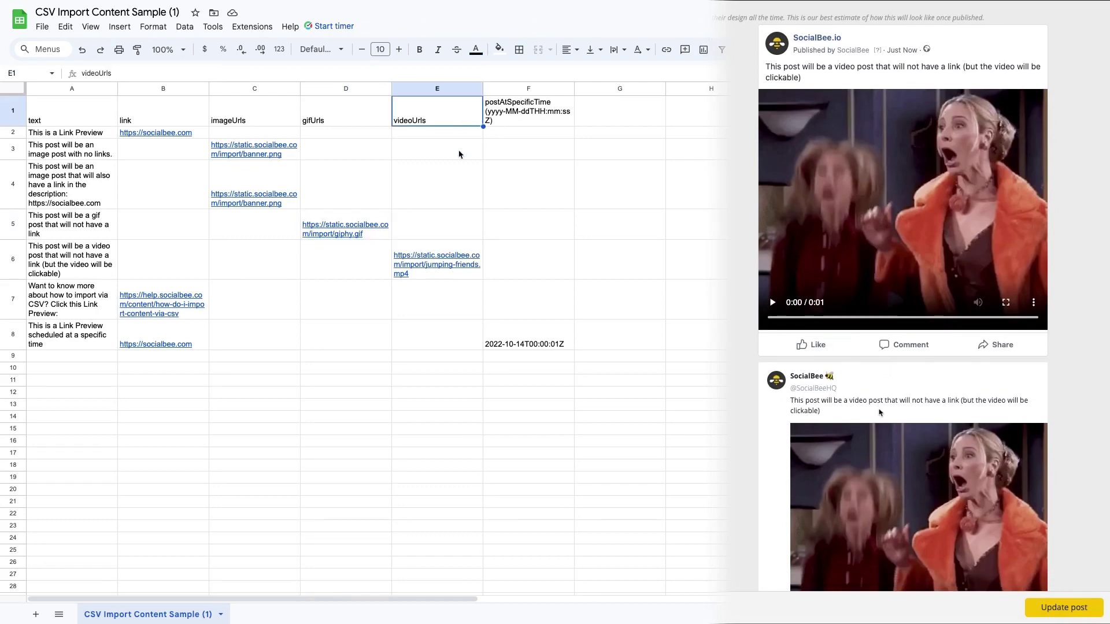
pyautogui.click(443, 281)
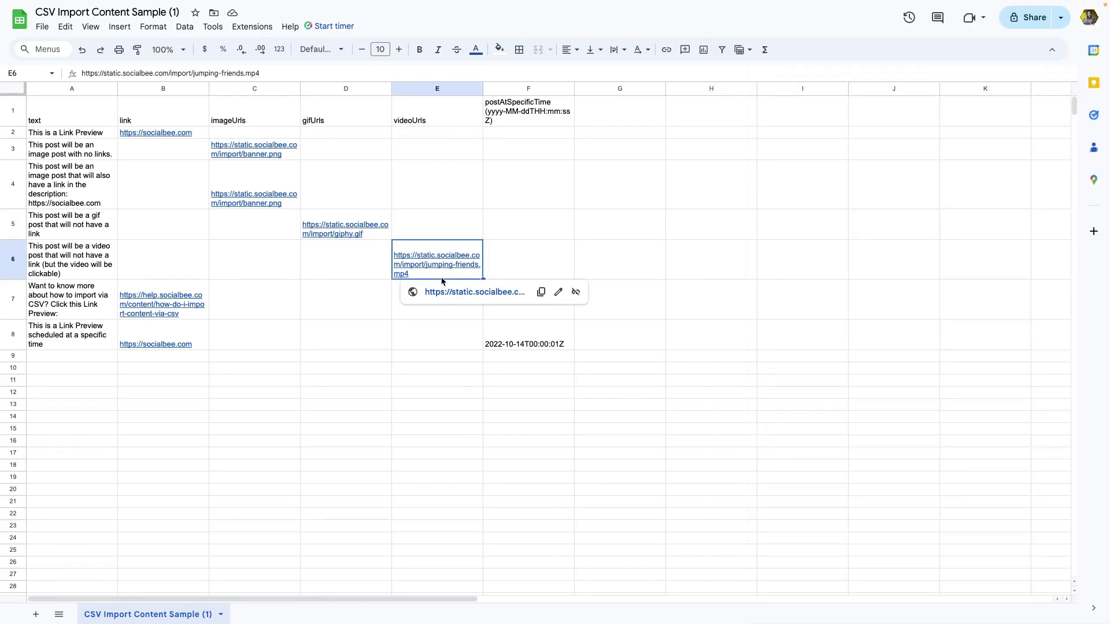
pyautogui.click(513, 105)
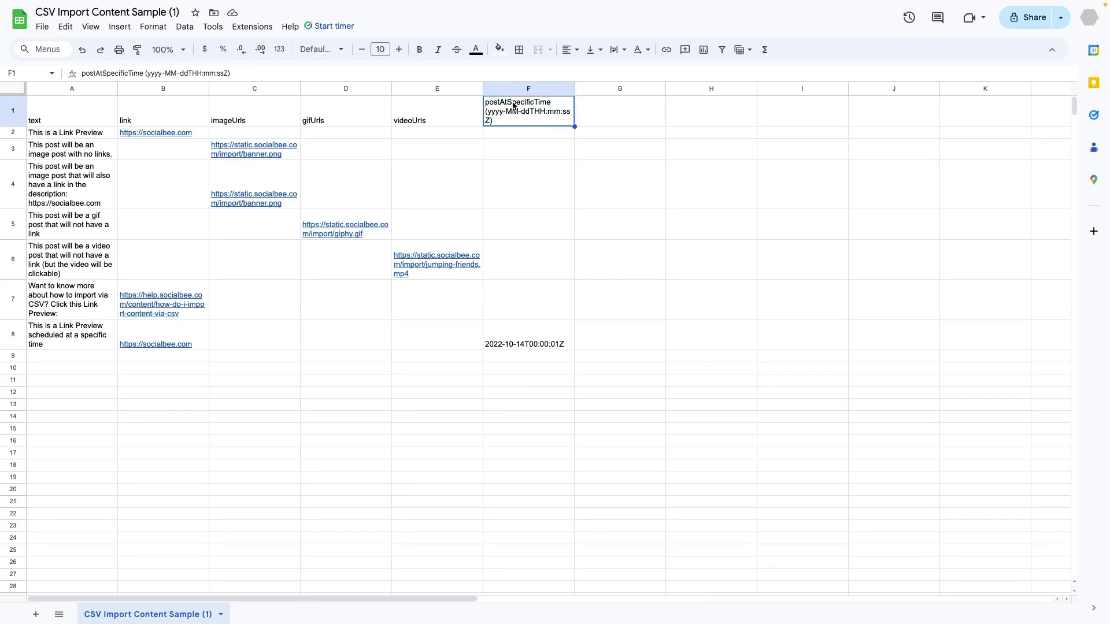
pyautogui.click(542, 348)
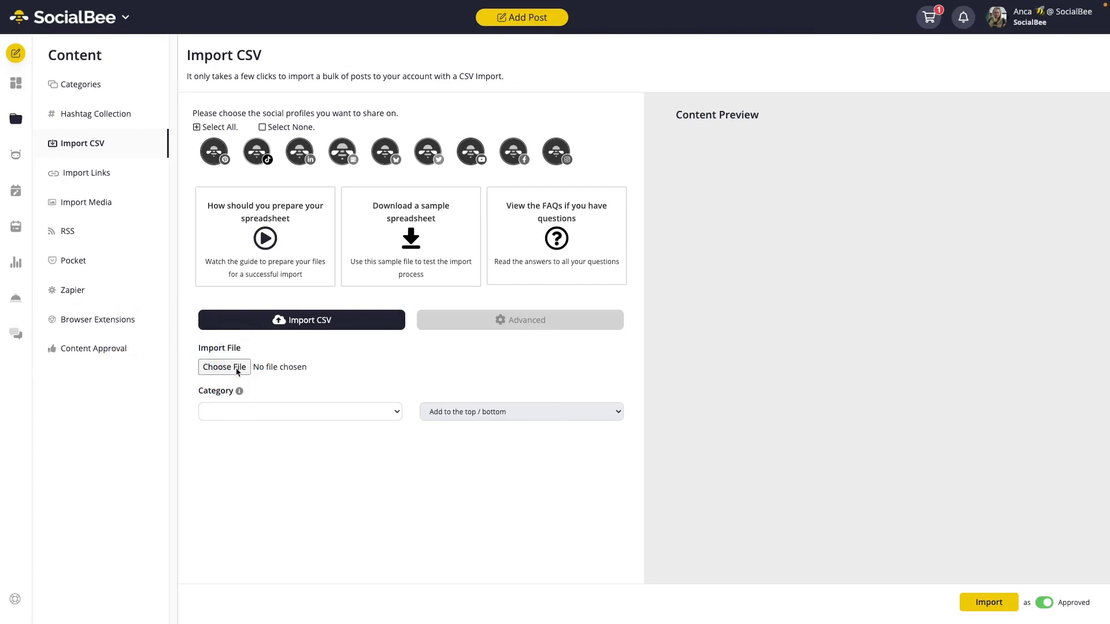
# - Attach the sample CSV, select the Facebook, Instagram, Twitter and LinkedIn profiles, and target Zero-Click Content
pyautogui.moveTo(237, 372); pyautogui.dragTo(237, 371)
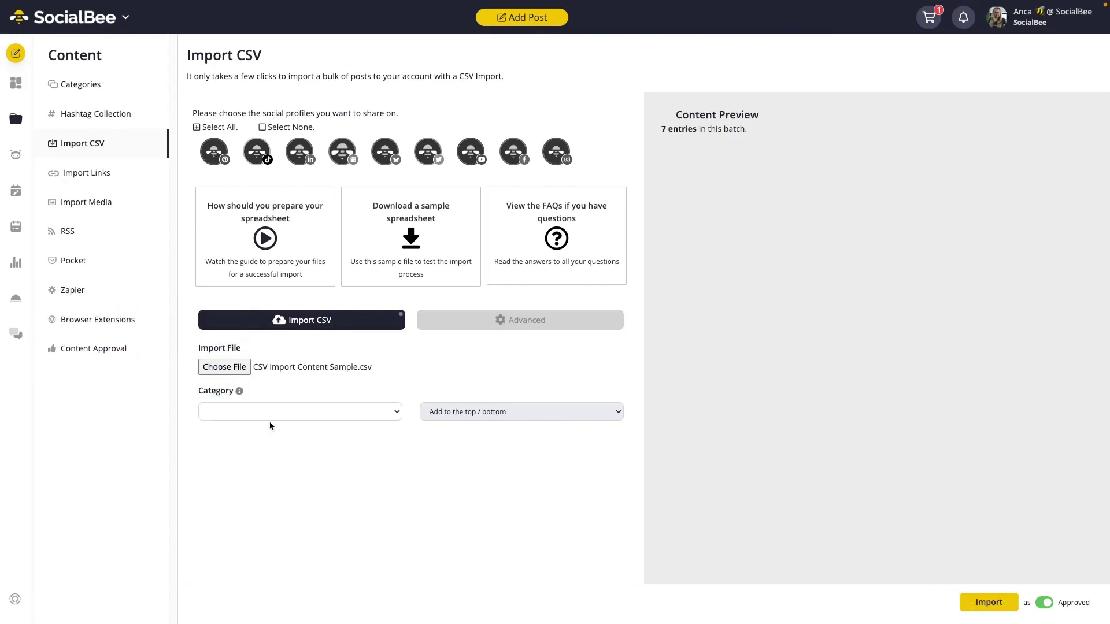
pyautogui.click(513, 153)
pyautogui.click(556, 152)
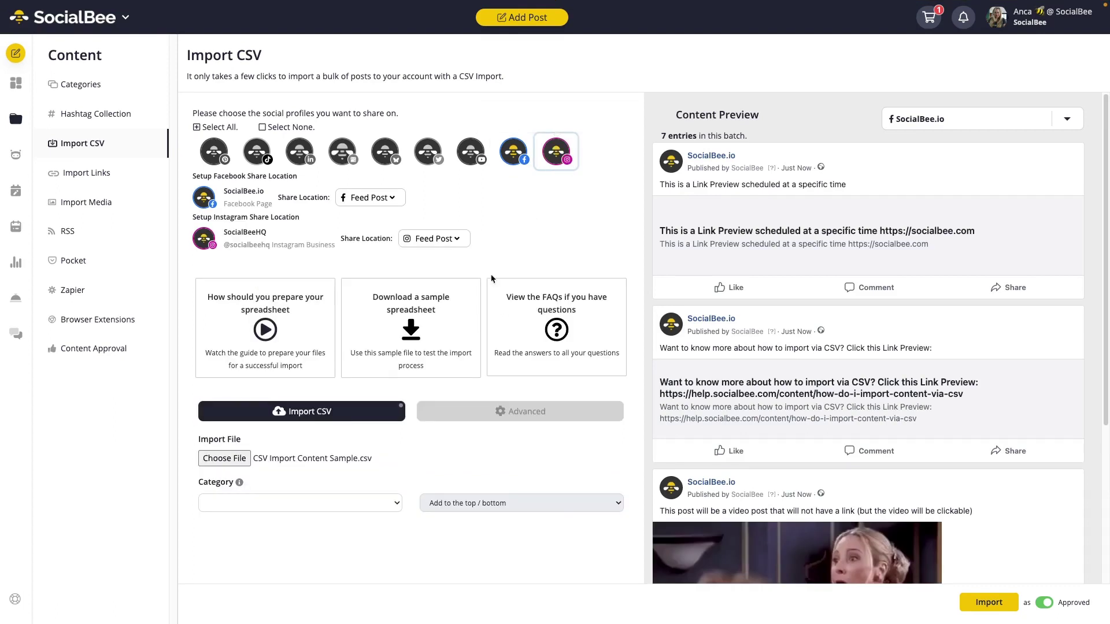
pyautogui.click(429, 155)
pyautogui.click(309, 158)
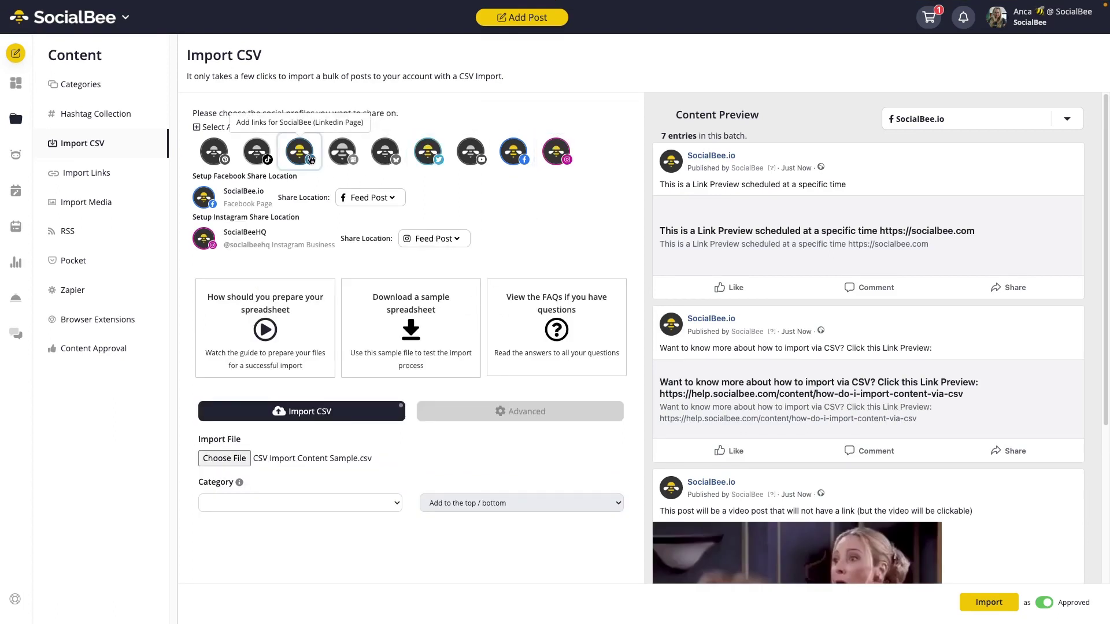
pyautogui.click(284, 504)
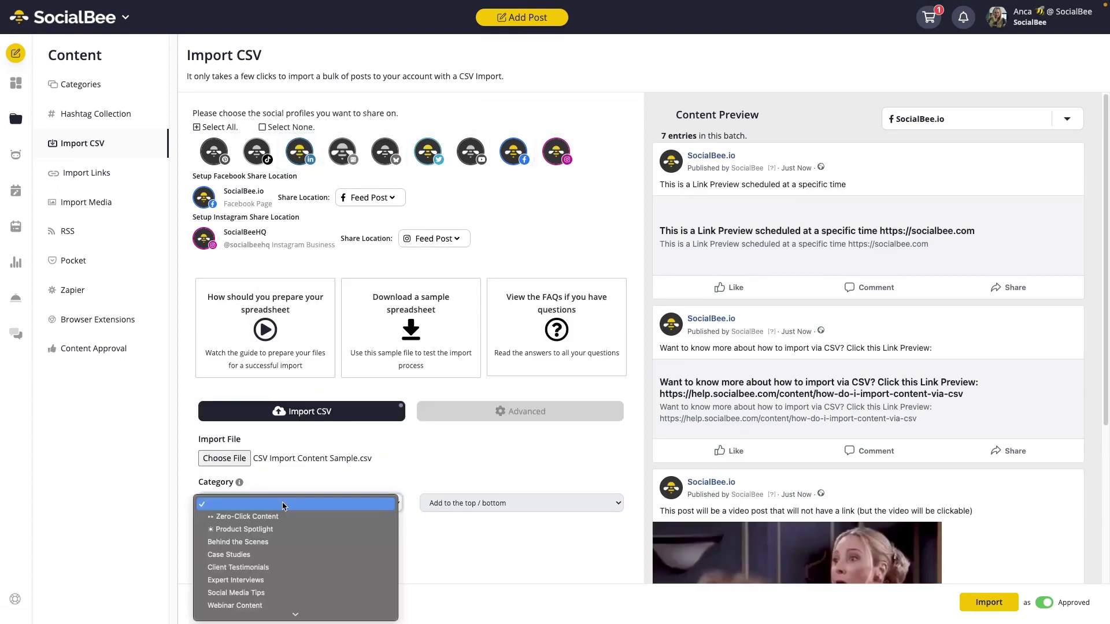
pyautogui.click(283, 517)
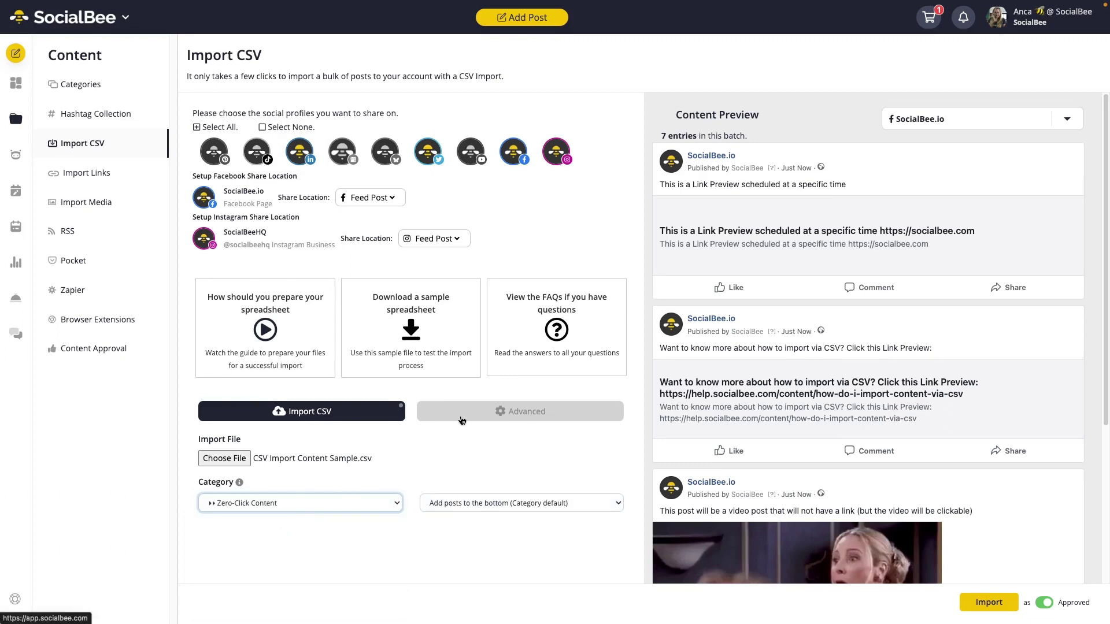
# - In Advanced options, switch the posts from Approved to Draft and run the CSV import
pyautogui.click(462, 421)
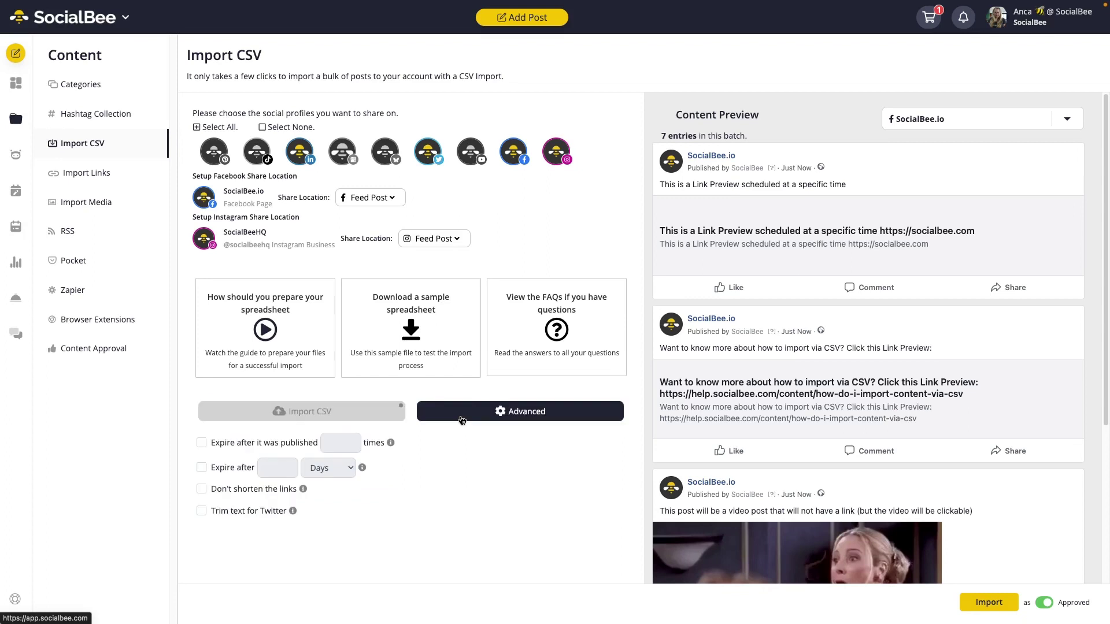
pyautogui.click(1039, 605)
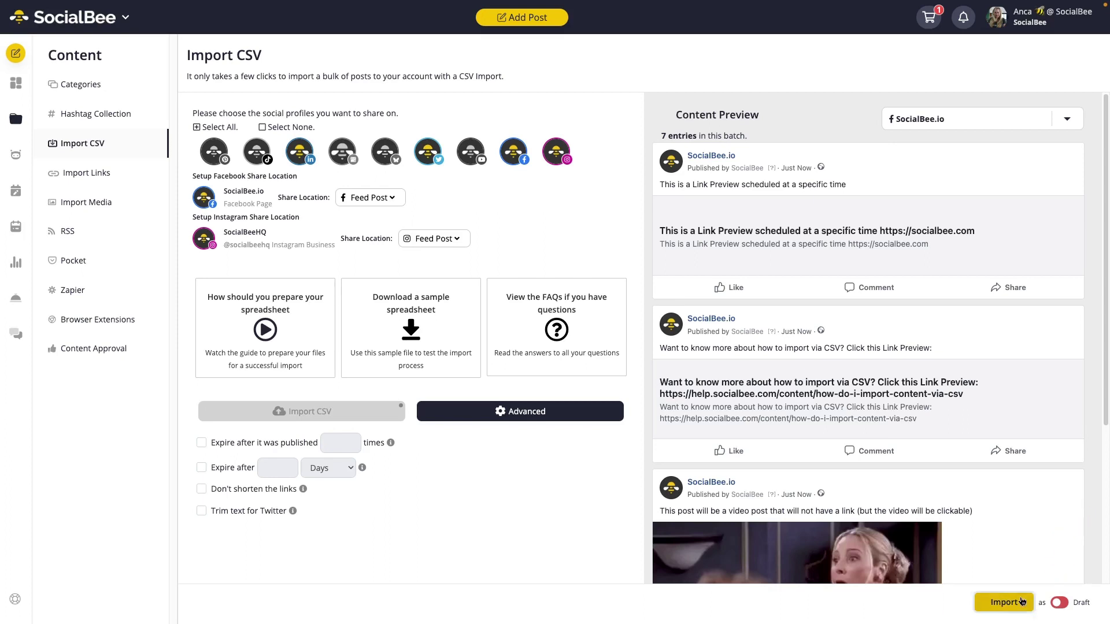
pyautogui.click(1022, 602)
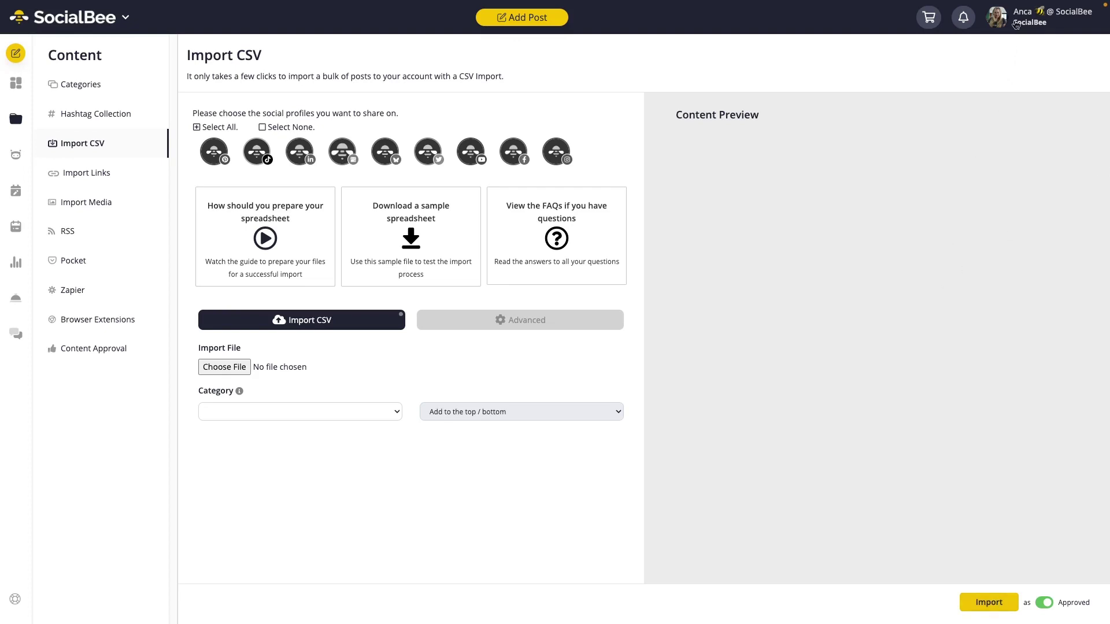
# - In Edit Profile notifications, enable 'Email me when the import is complete'
pyautogui.click(1016, 23)
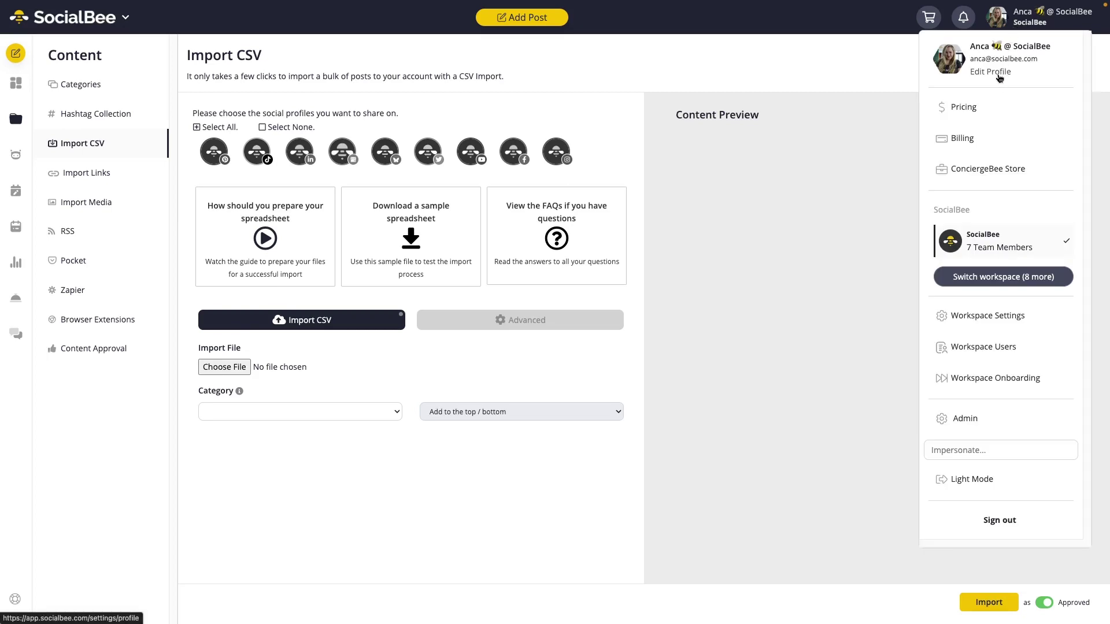
pyautogui.click(999, 73)
pyautogui.scroll(-1, 792, 460)
pyautogui.scroll(-3, 791, 461)
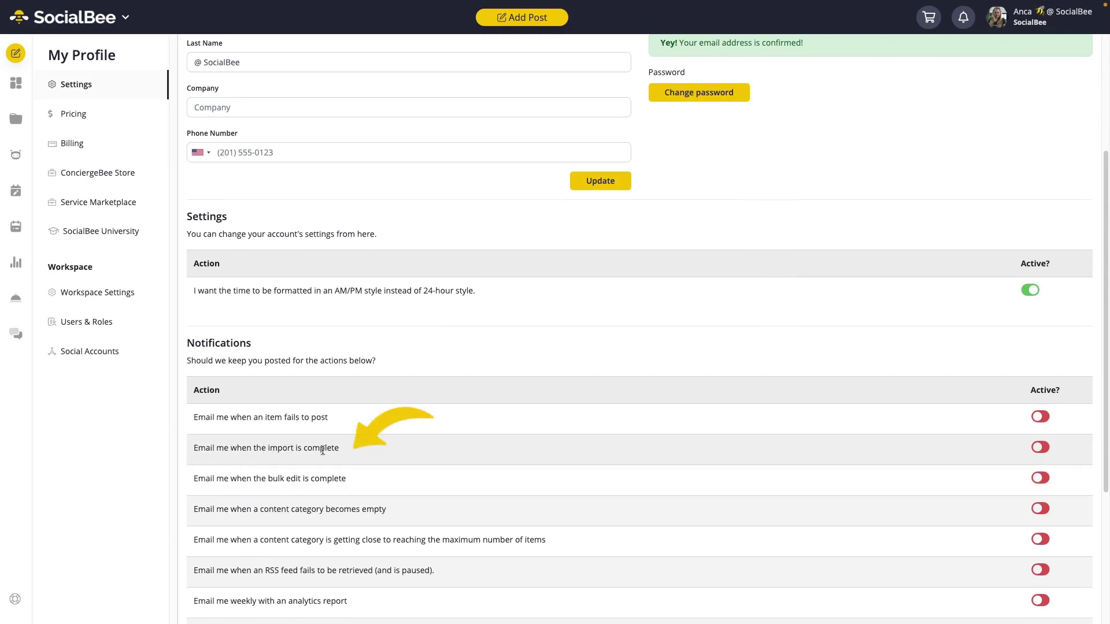
pyautogui.click(1049, 445)
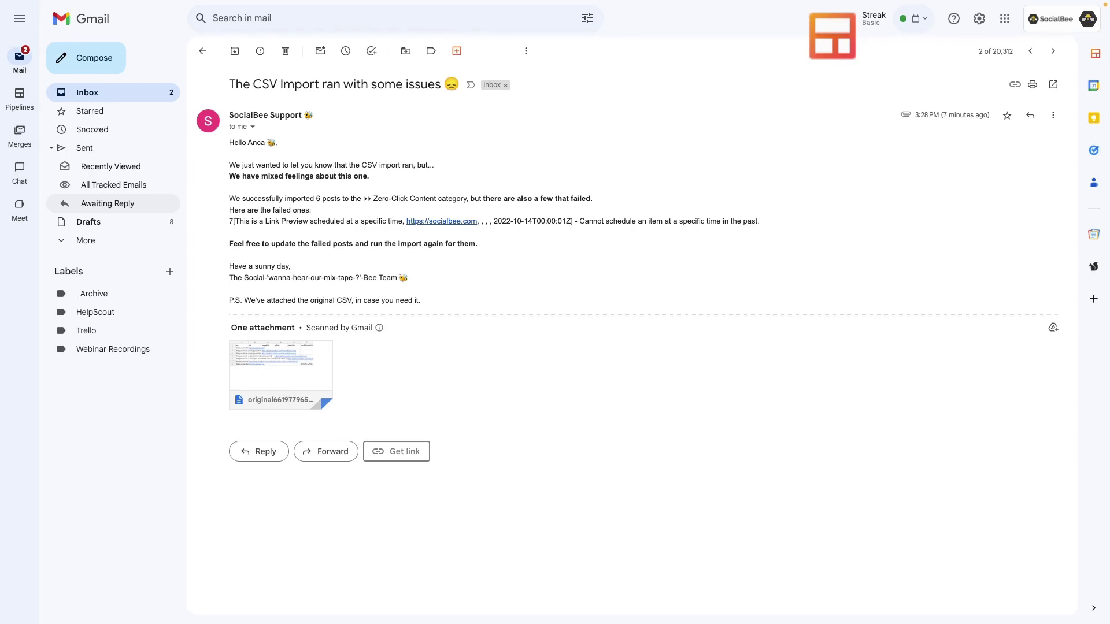
# - Highlight the failed past-scheduled post line in the 'CSV Import ran with some issues' email
pyautogui.moveTo(229, 222); pyautogui.dragTo(496, 252)
pyautogui.click(496, 252)
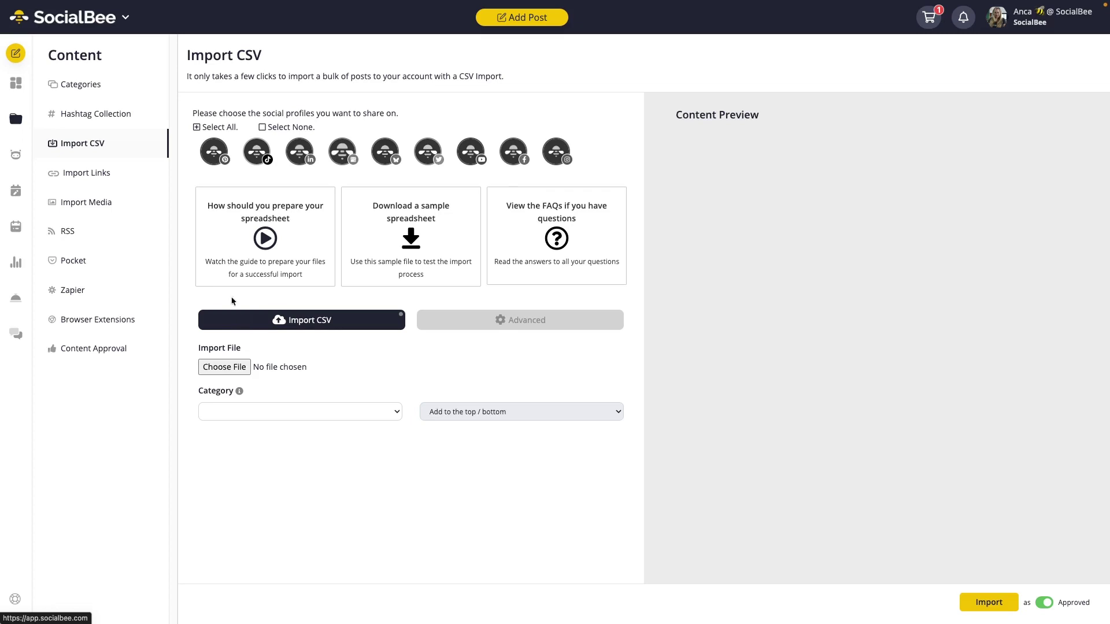
# - On Import Links, paste the four SocialBee and ConciergeBee page URLs into the Links box
pyautogui.click(92, 172)
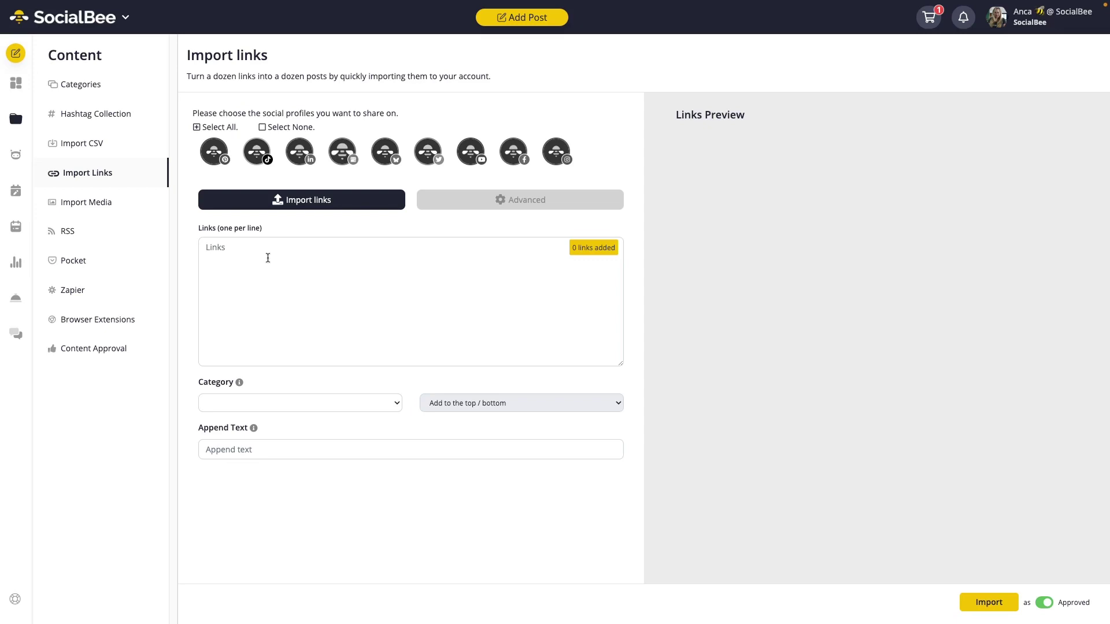
pyautogui.click(268, 257)
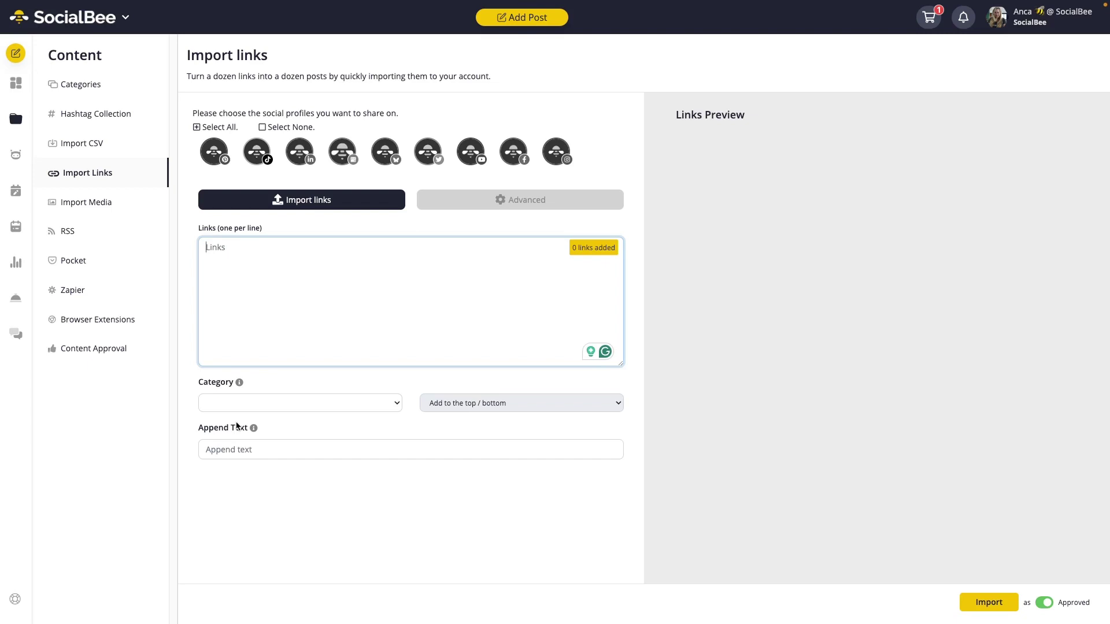
pyautogui.write('https://socialbee.com/pricing/ https://socialbee.com/webinars/ https://socialbee.com/blog/social-media-marketing-automation/ https://conciergebee.com/')
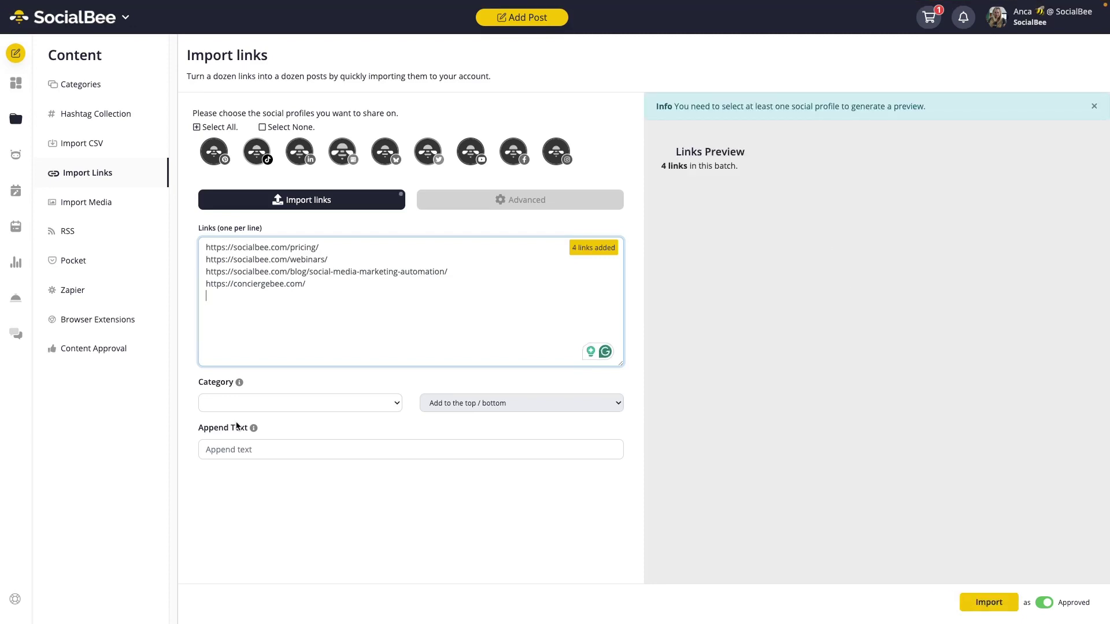
# - Share the links on Facebook and LinkedIn in Case Studies, appending #socialbeehq to each post
pyautogui.click(513, 152)
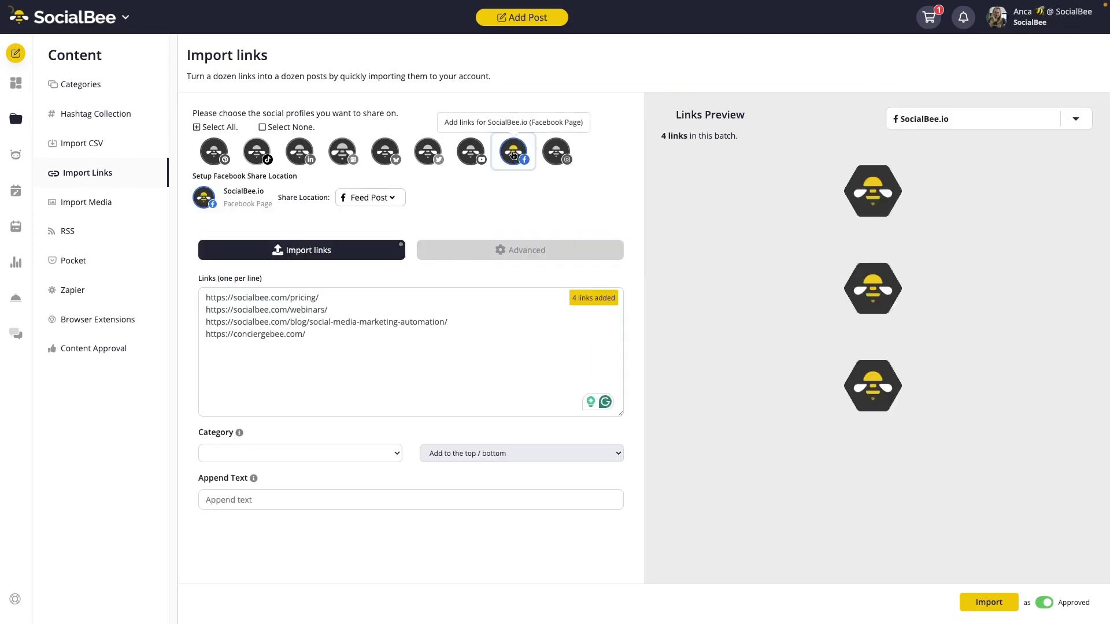
pyautogui.click(300, 152)
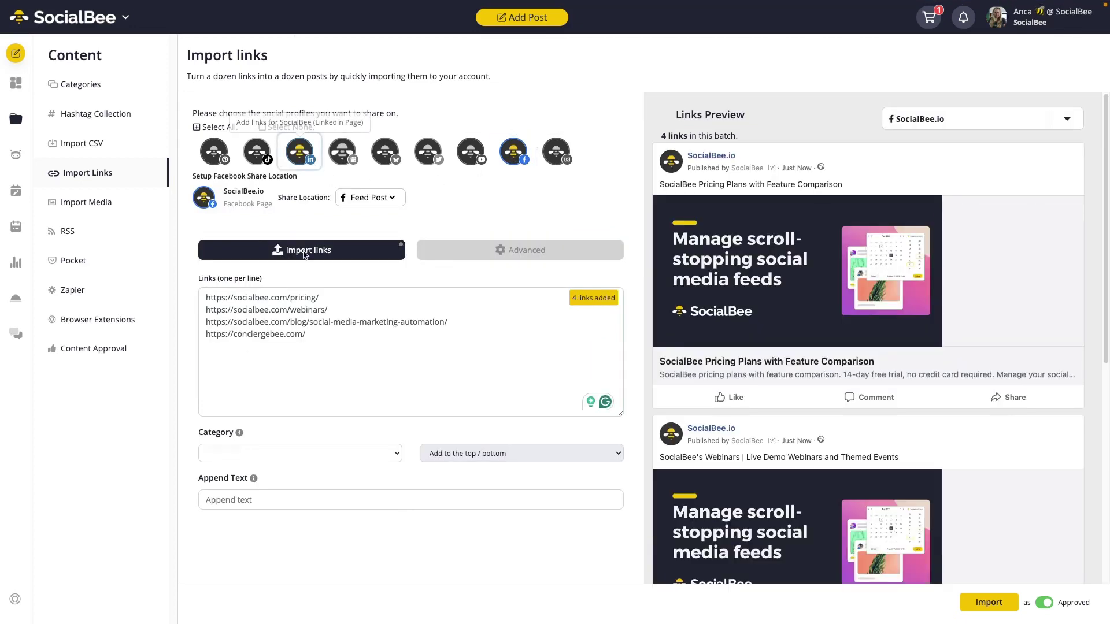
pyautogui.click(309, 454)
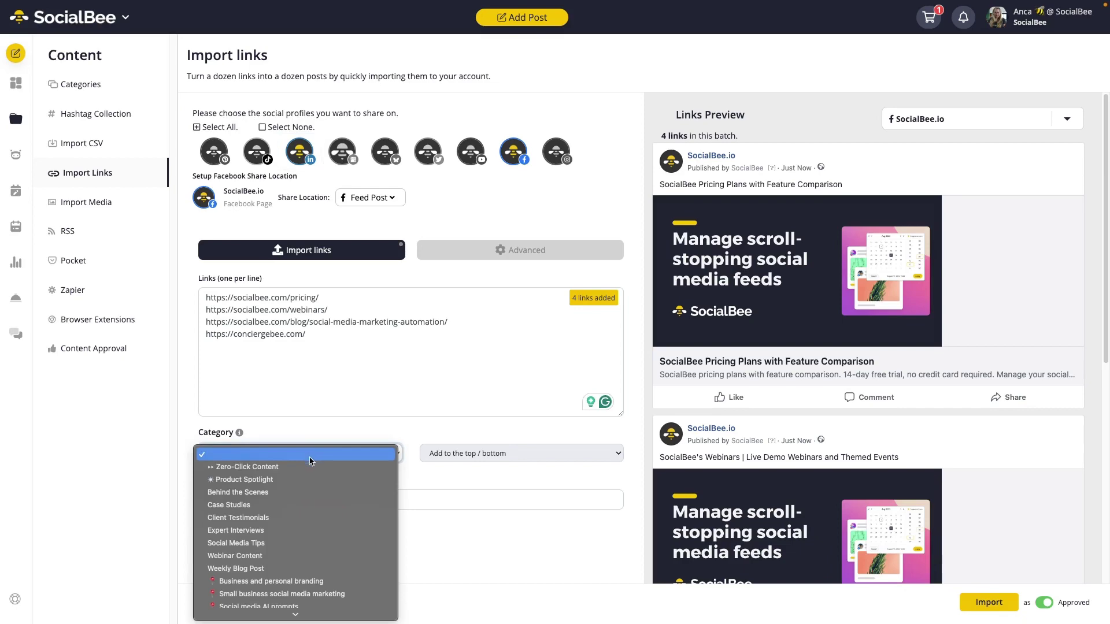
pyautogui.click(308, 504)
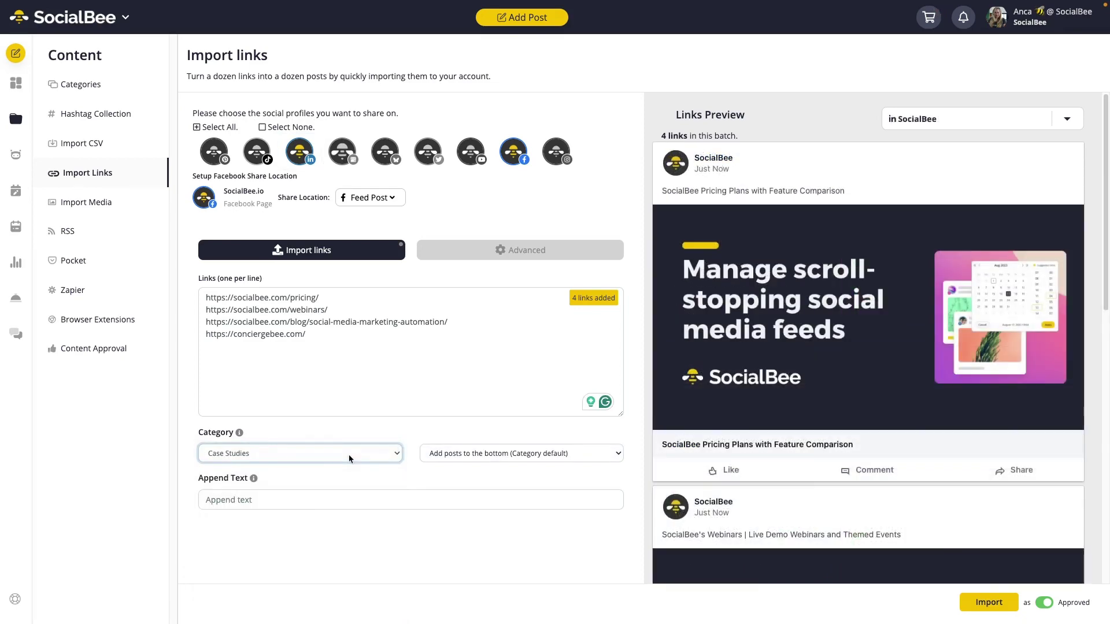
pyautogui.click(230, 499)
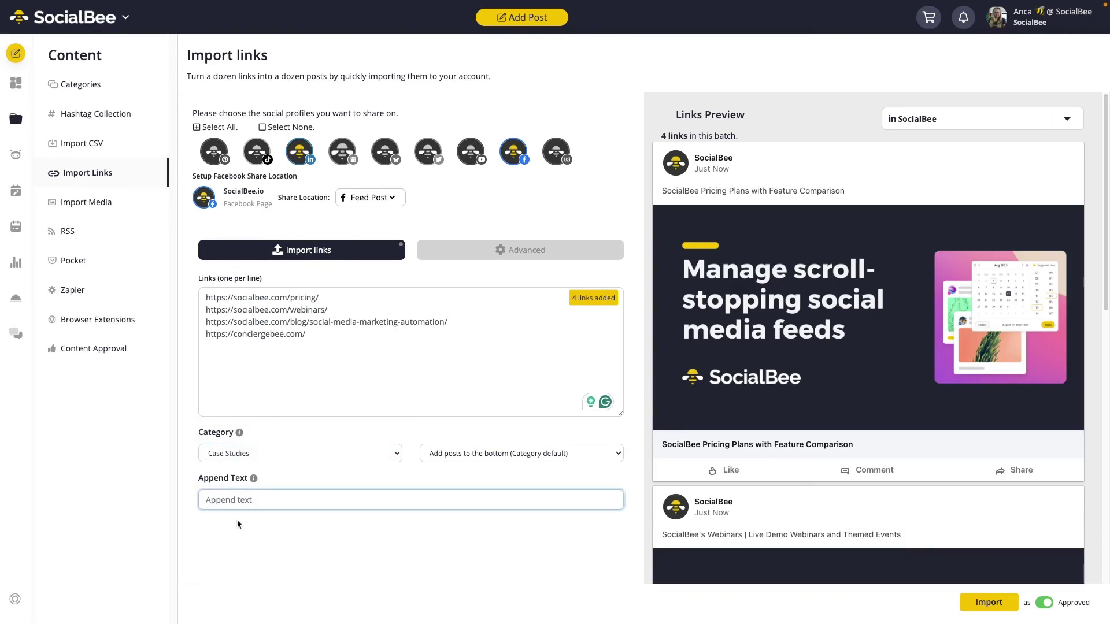
pyautogui.write('#socialbeehq')
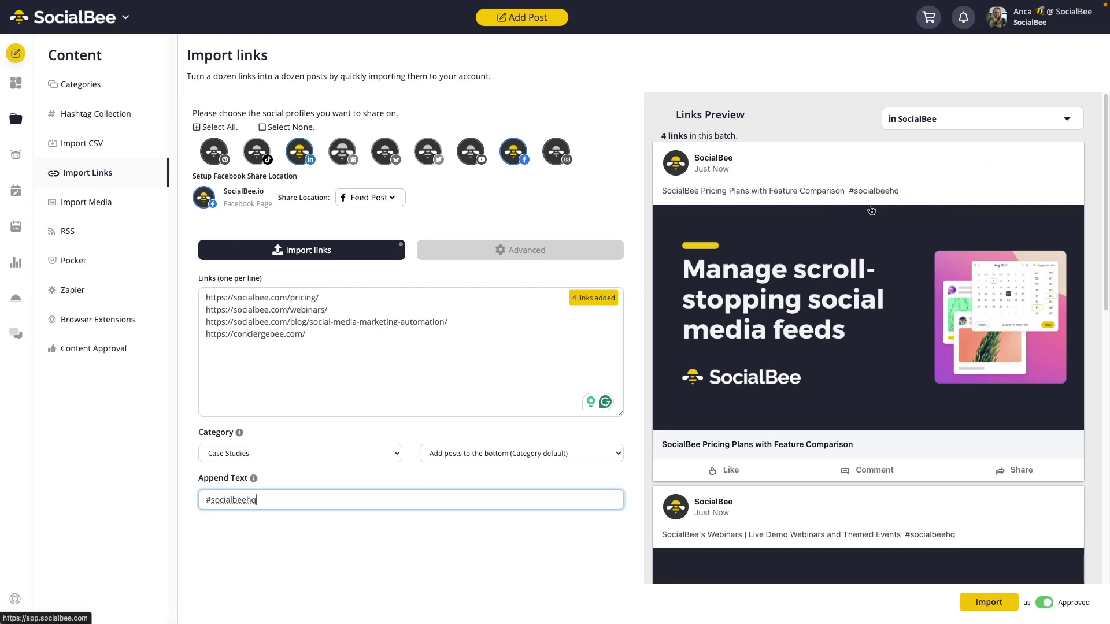
# - In Advanced options, switch the link posts from Approved to Draft and run the import
pyautogui.click(572, 250)
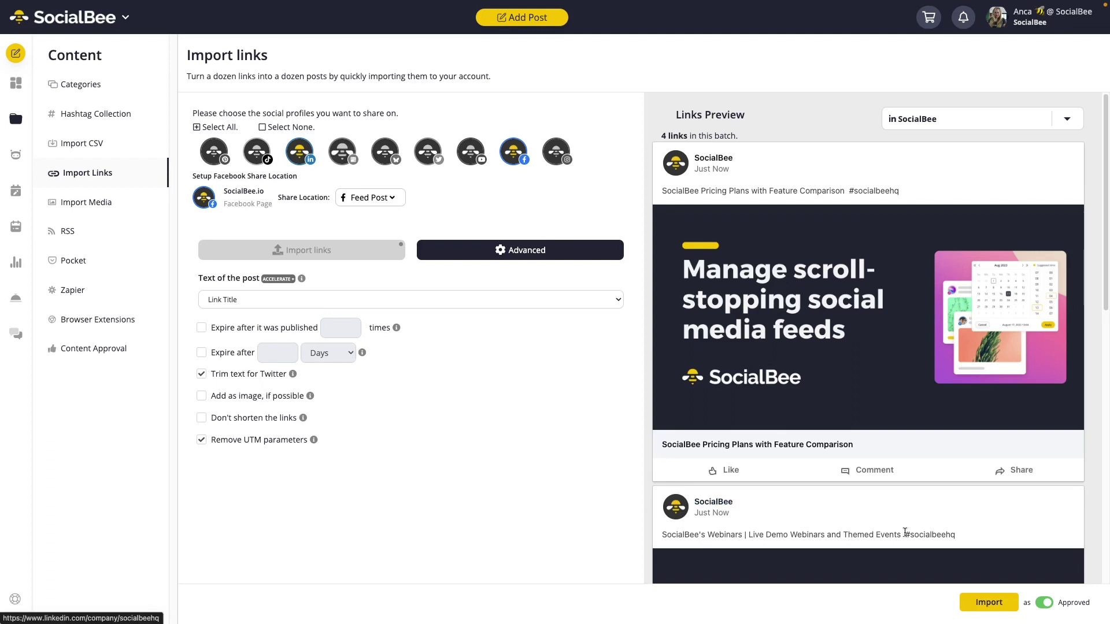
pyautogui.click(1045, 602)
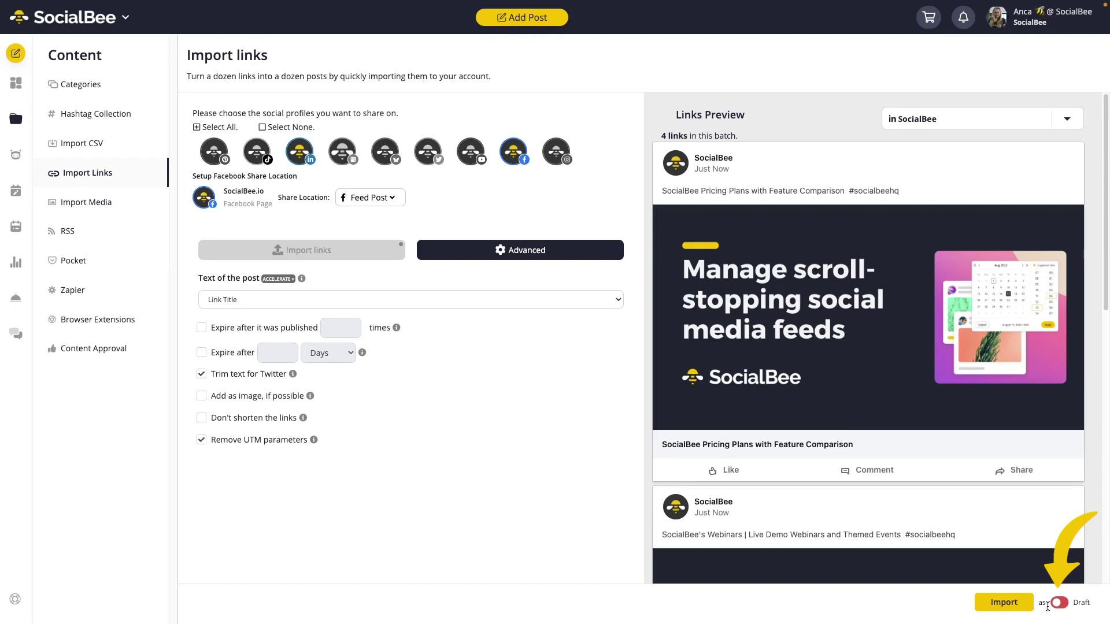
pyautogui.click(1019, 609)
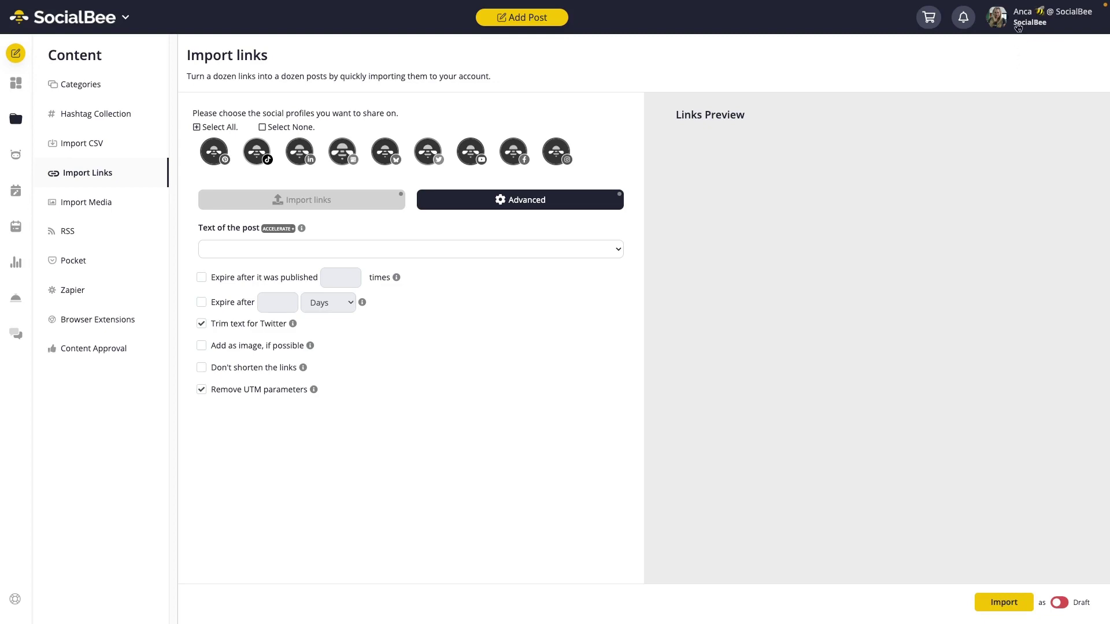
# - Check that the import-complete email alert is on in Edit Profile, then return to Content categories
pyautogui.click(1019, 25)
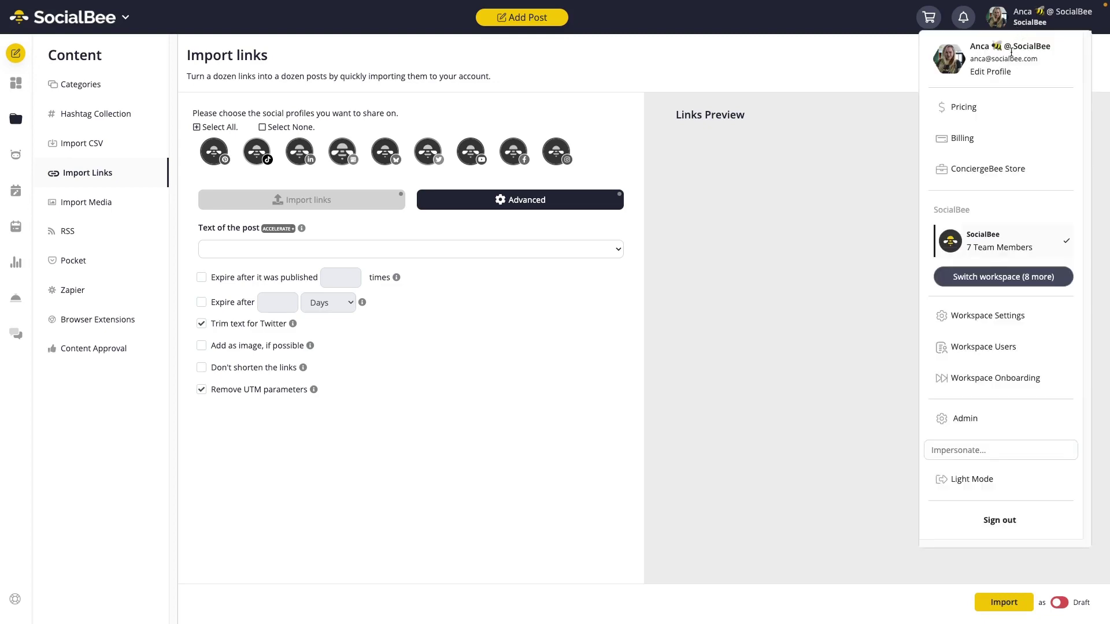
pyautogui.click(1001, 78)
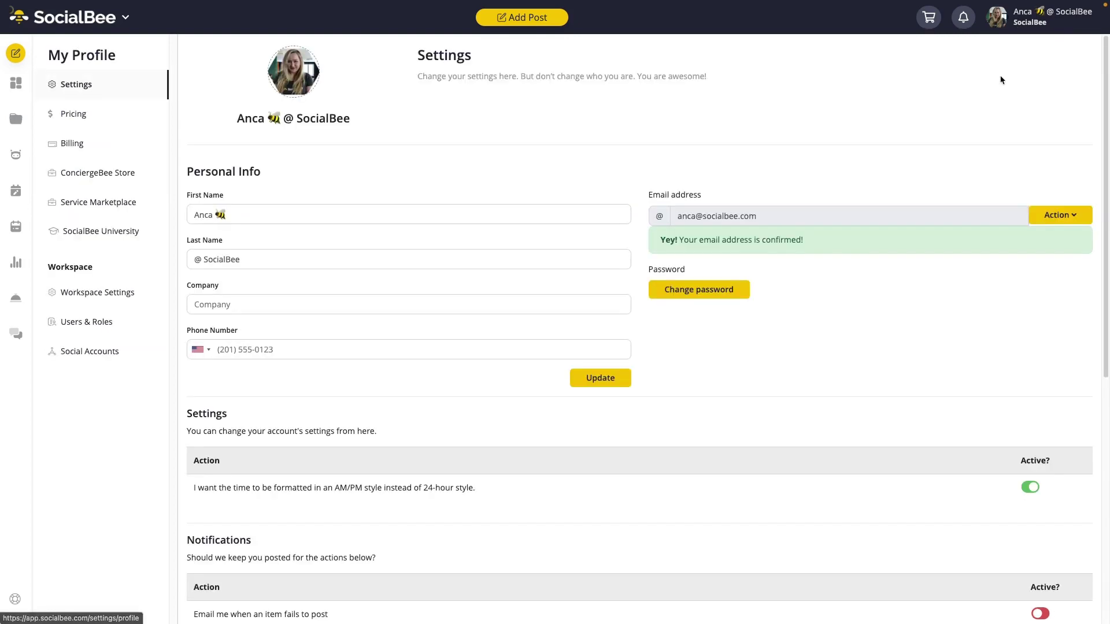
pyautogui.scroll(-4, 780, 558)
pyautogui.scroll(-1, 769, 537)
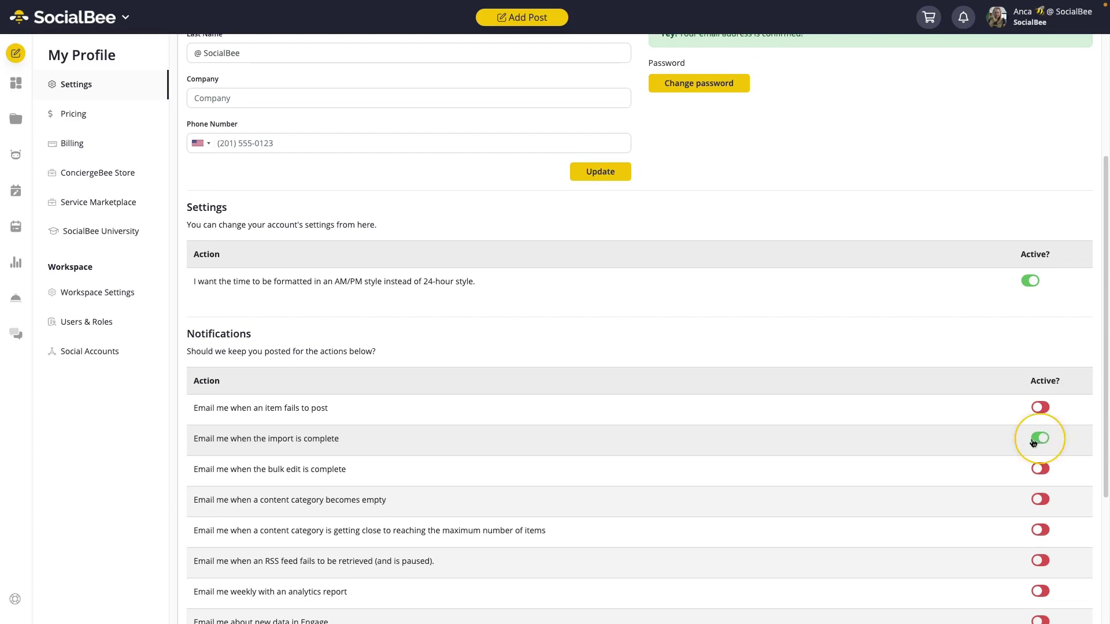
pyautogui.click(10, 133)
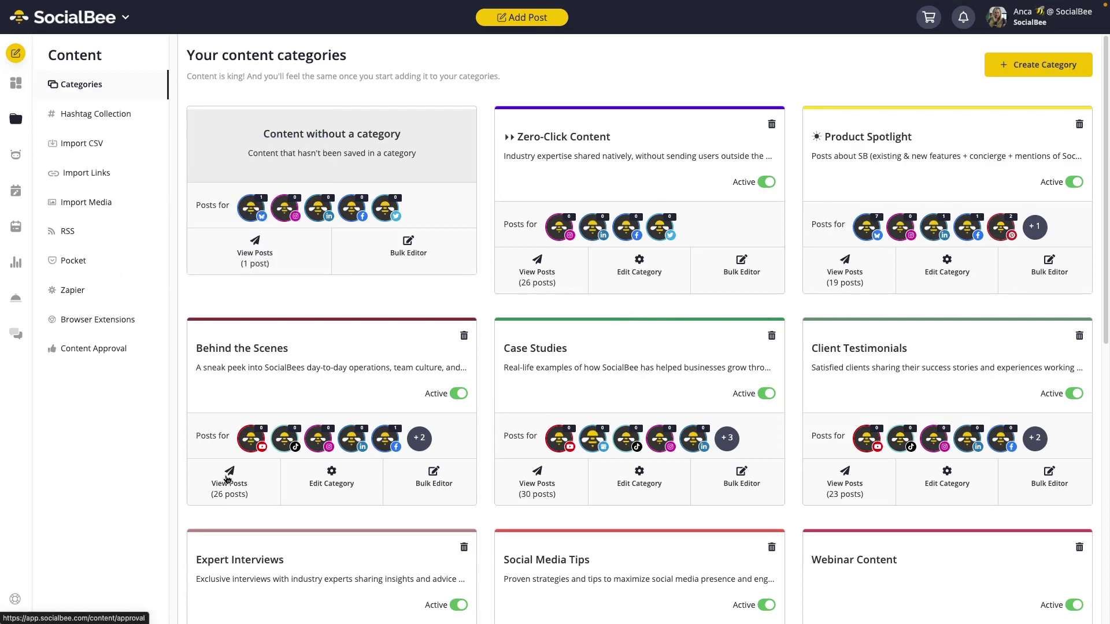
# - View the Case Studies posts to confirm the imported links appear as Import Links drafts
pyautogui.click(587, 394)
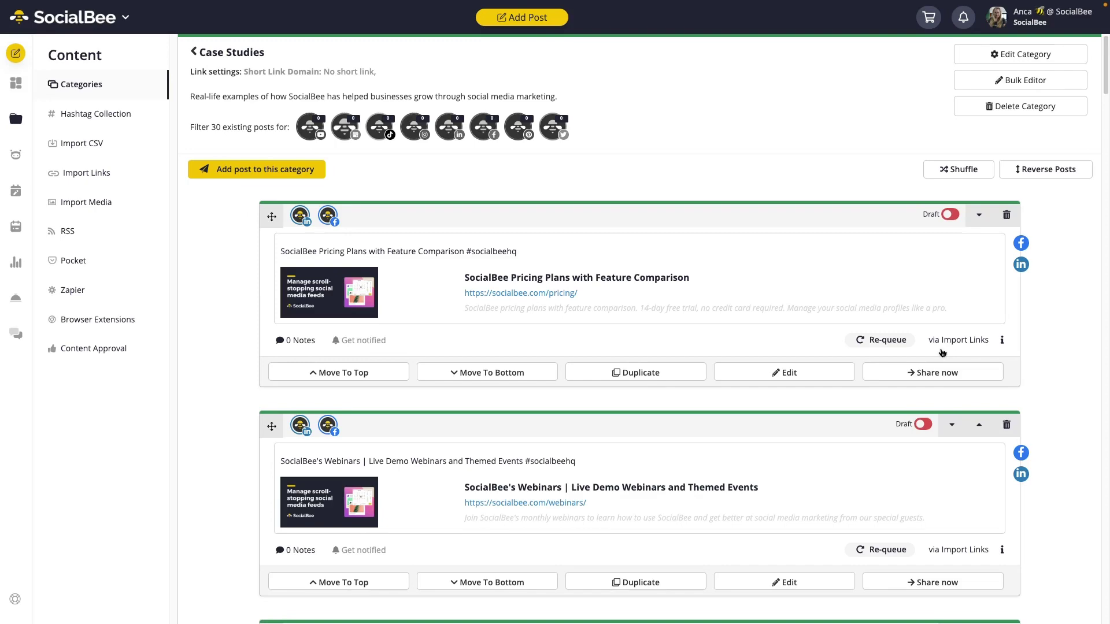
# - Go from Import Links to Import Media to reach the Media Files help article
pyautogui.click(943, 347)
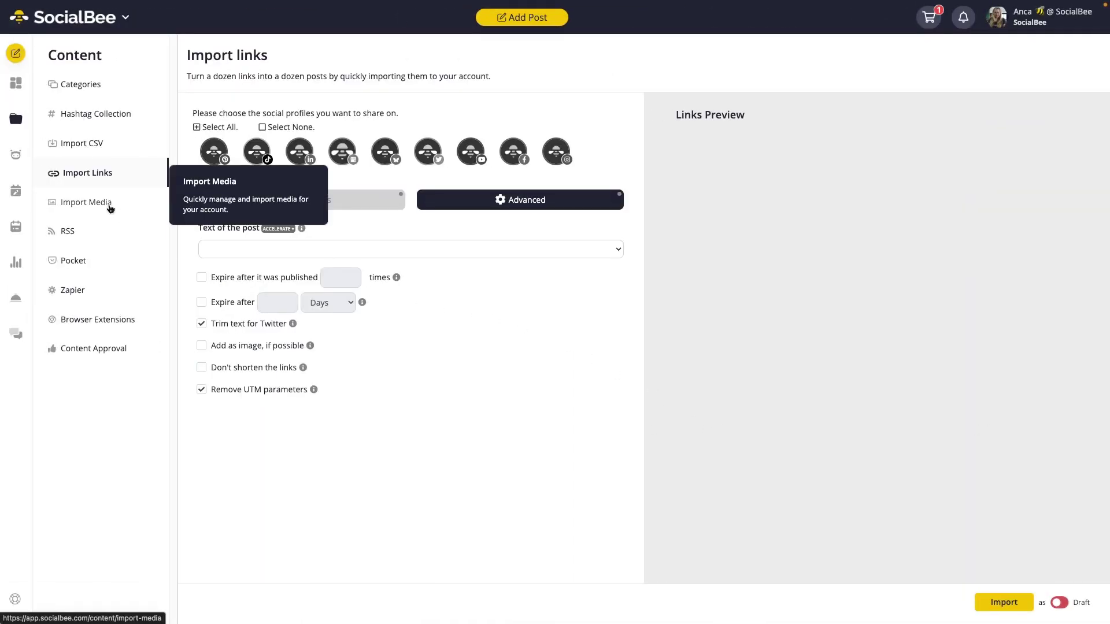
pyautogui.click(110, 203)
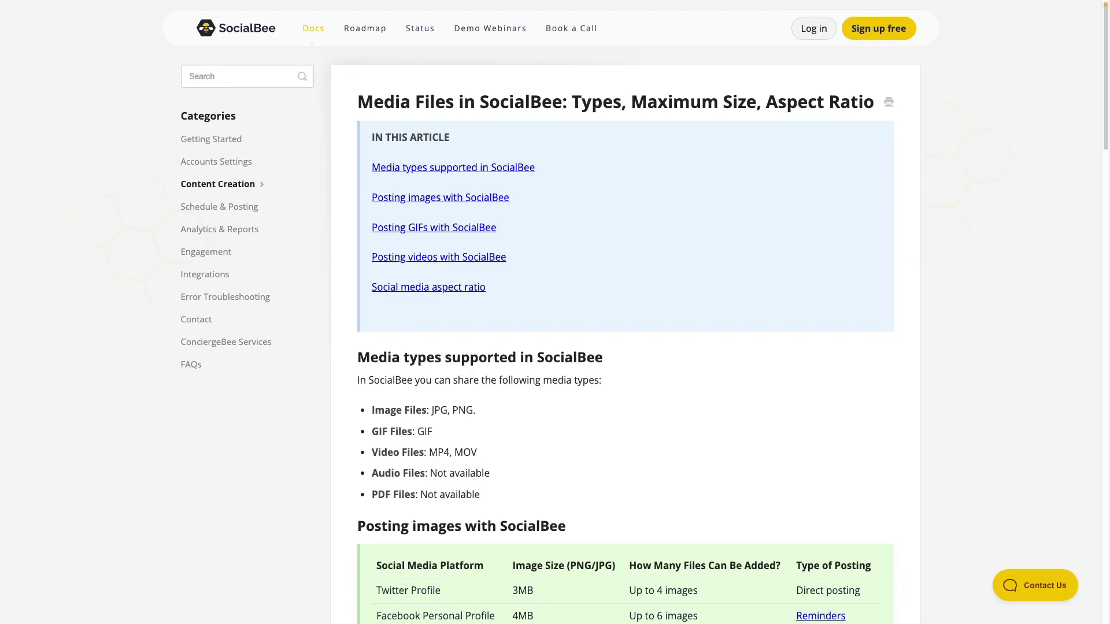
pyautogui.scroll(-4, 412, 514)
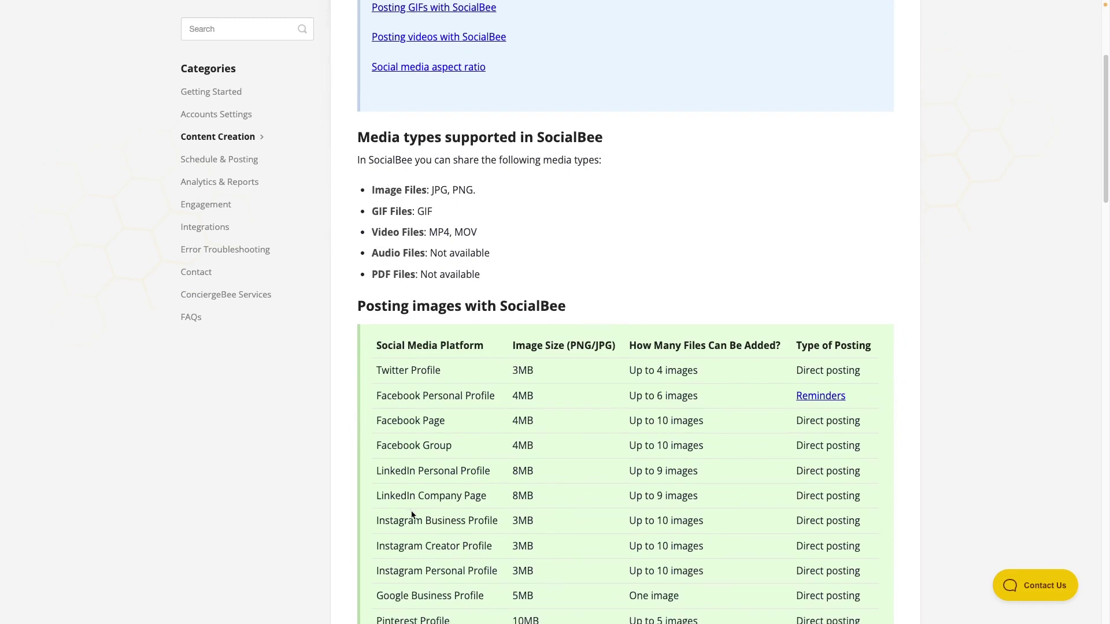
pyautogui.scroll(-6, 412, 515)
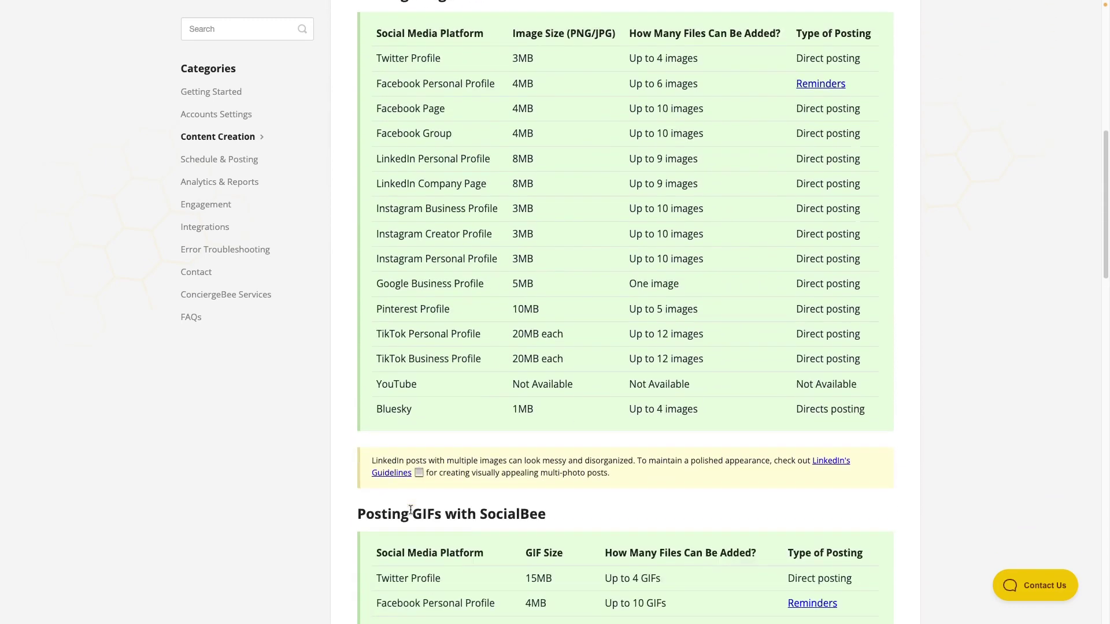
pyautogui.scroll(-11, 410, 509)
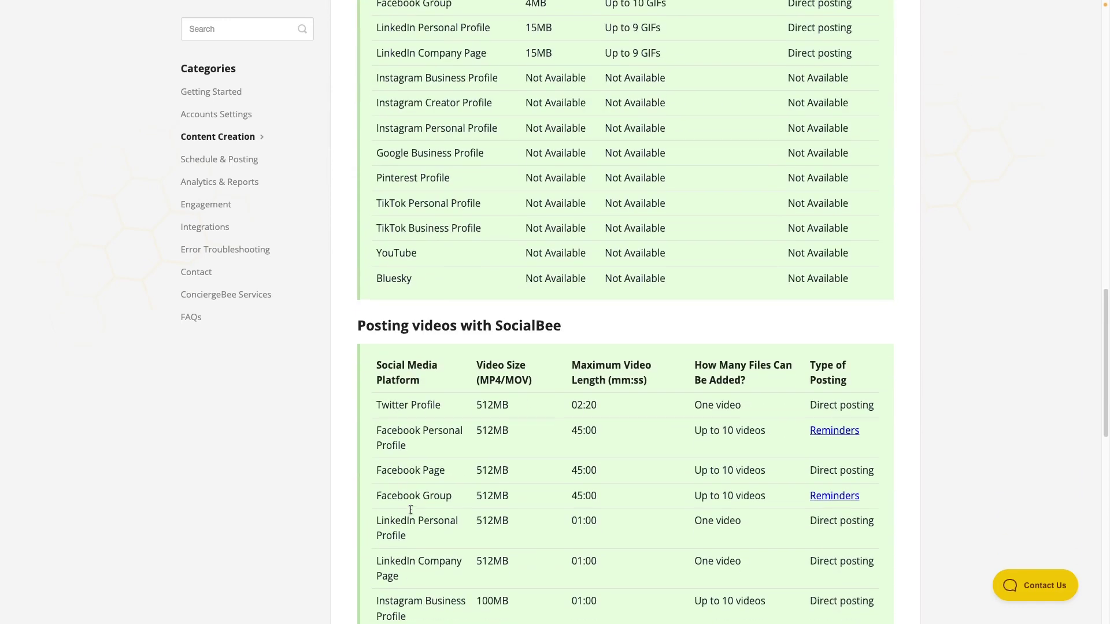
pyautogui.scroll(-10, 410, 509)
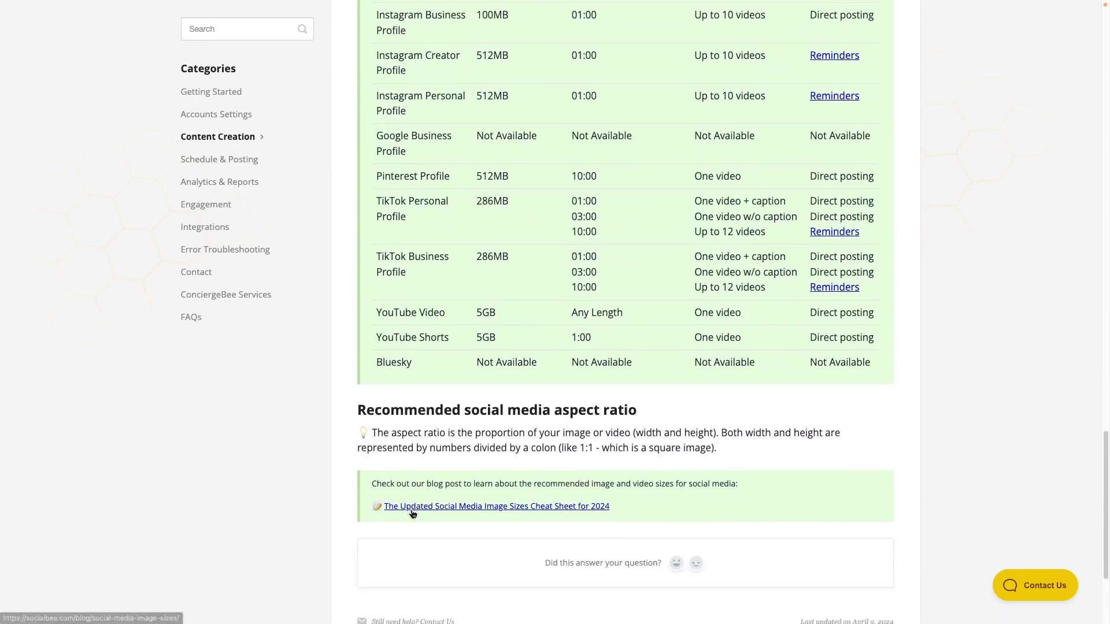
pyautogui.scroll(-3, 412, 514)
pyautogui.scroll(12, 412, 514)
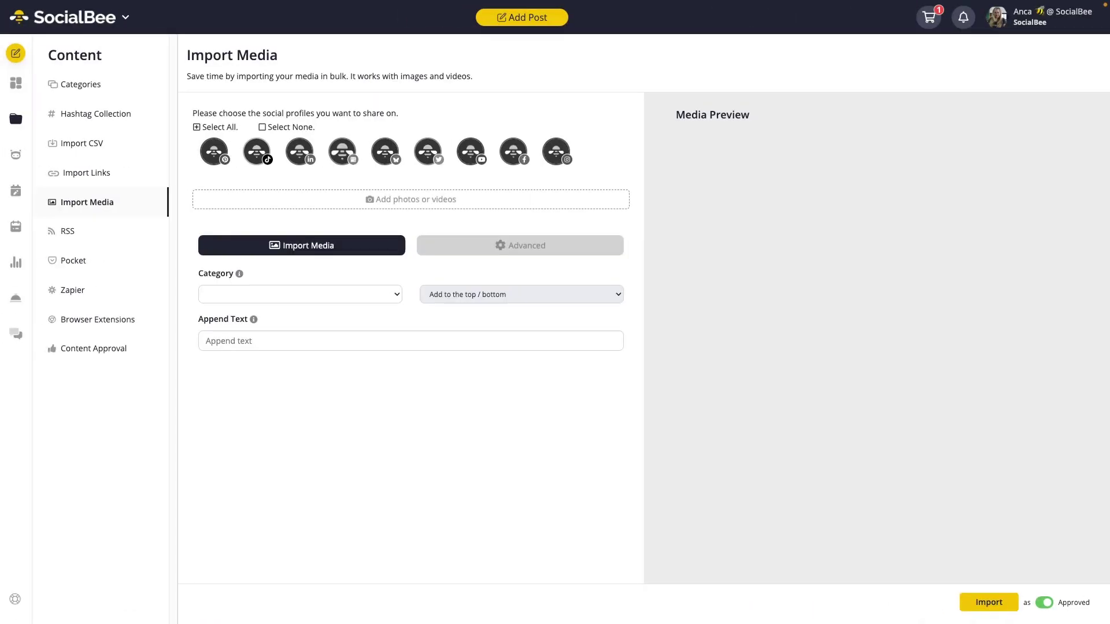
# - Add nine images to the import batch and caption the first 'add a caption here!'
pyautogui.moveTo(3, 138); pyautogui.dragTo(519, 203)
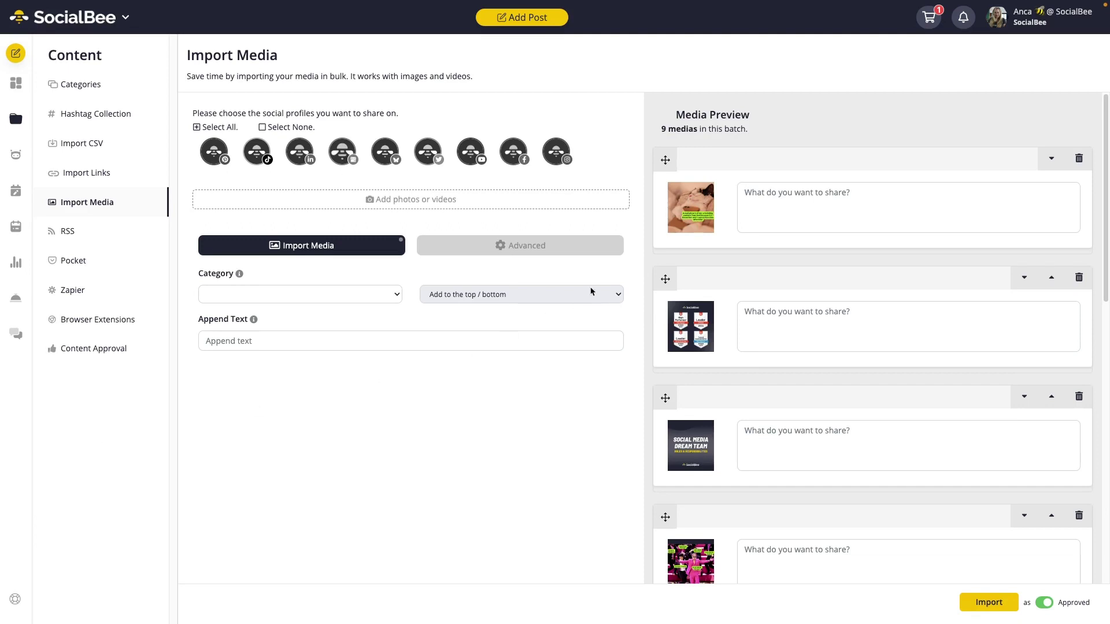
pyautogui.click(773, 205)
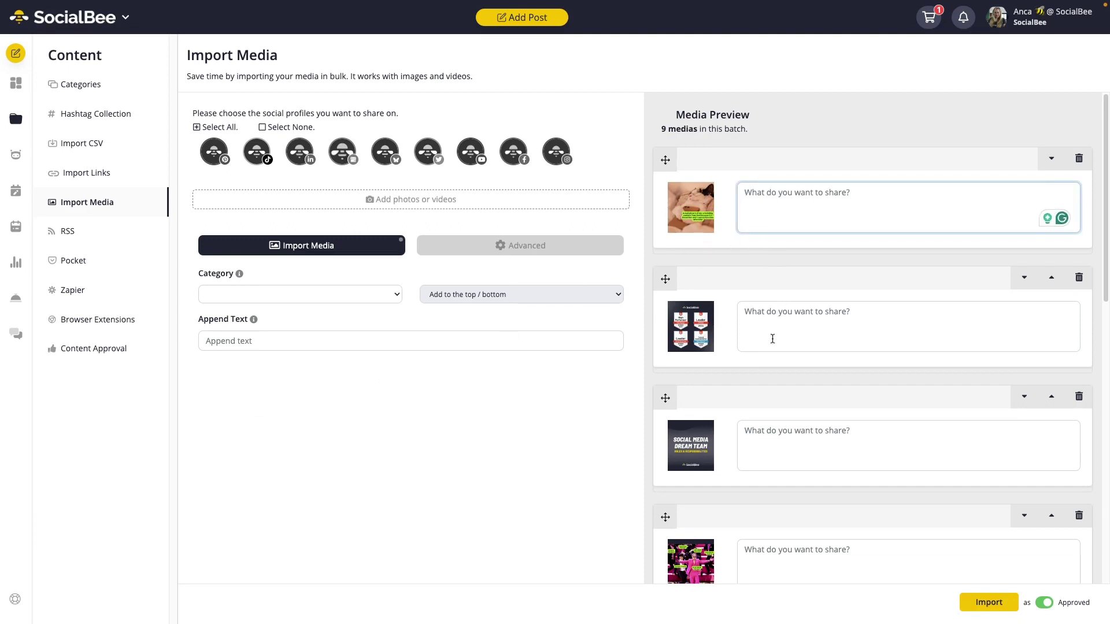
pyautogui.write('add a caption here!')
# - Target Instagram and the Product Spotlight category, append #socialbeehq, and reveal Advanced options
pyautogui.click(552, 151)
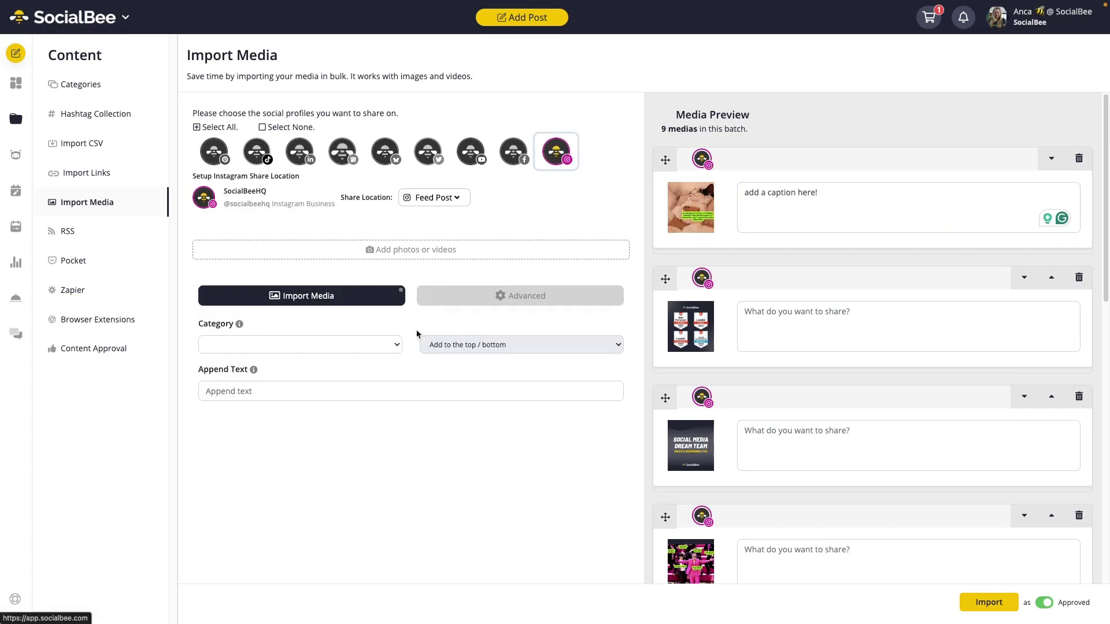
pyautogui.click(364, 346)
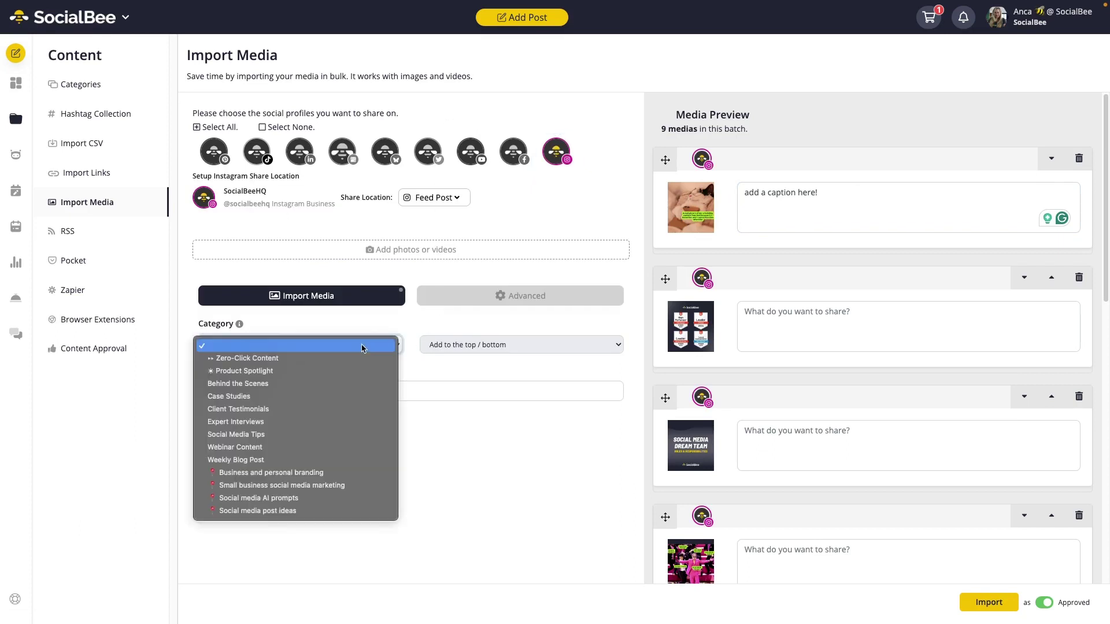
pyautogui.click(328, 374)
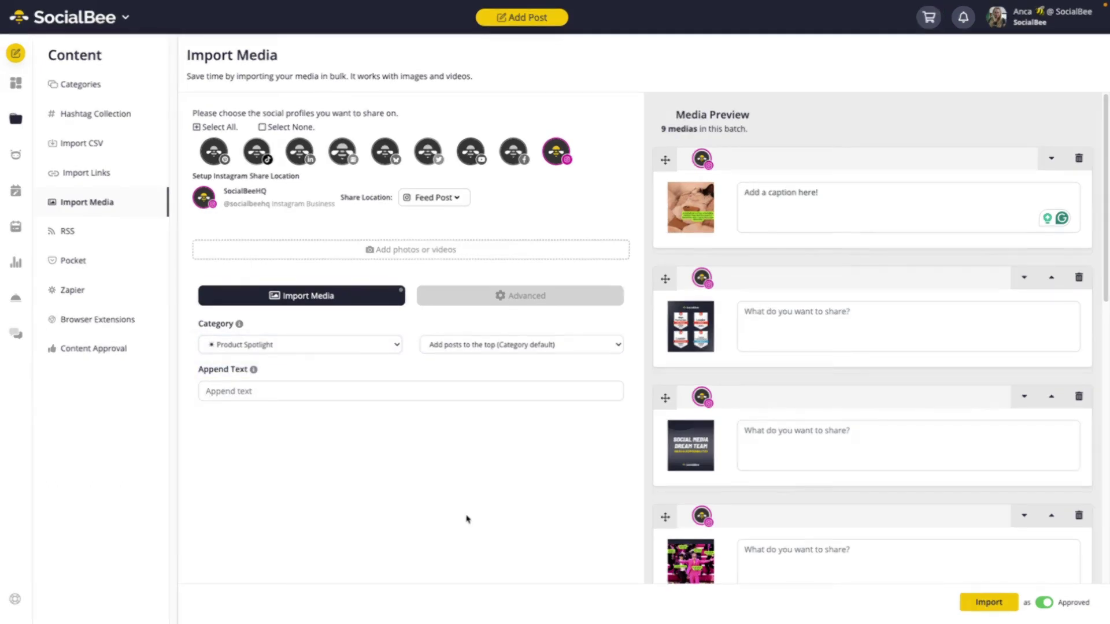
pyautogui.click(289, 387)
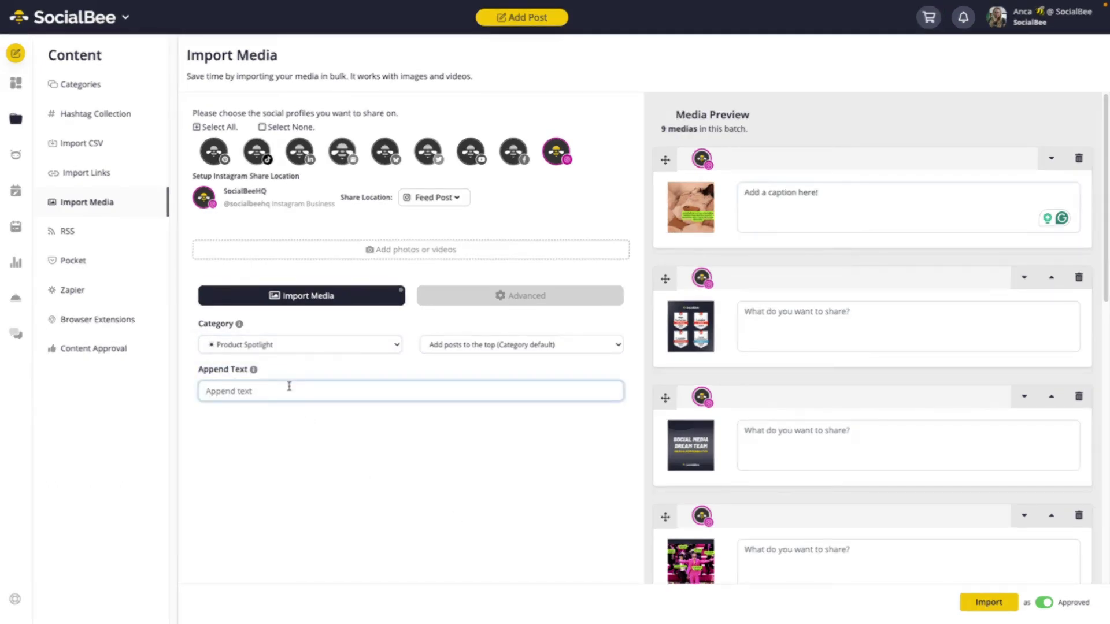
pyautogui.write('#socialbeehq')
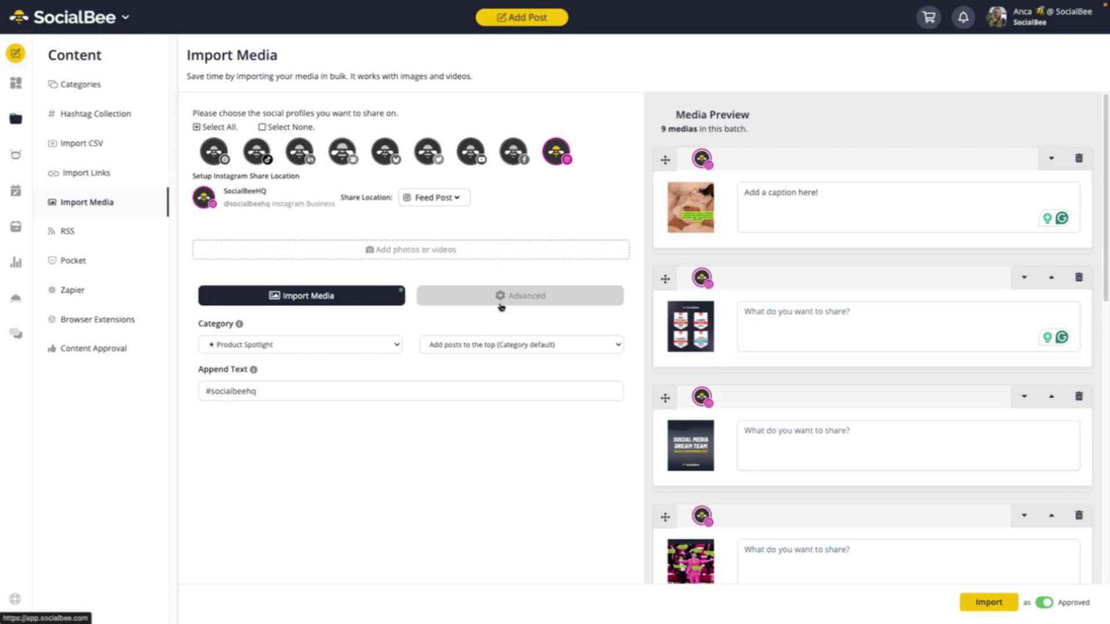
pyautogui.click(500, 305)
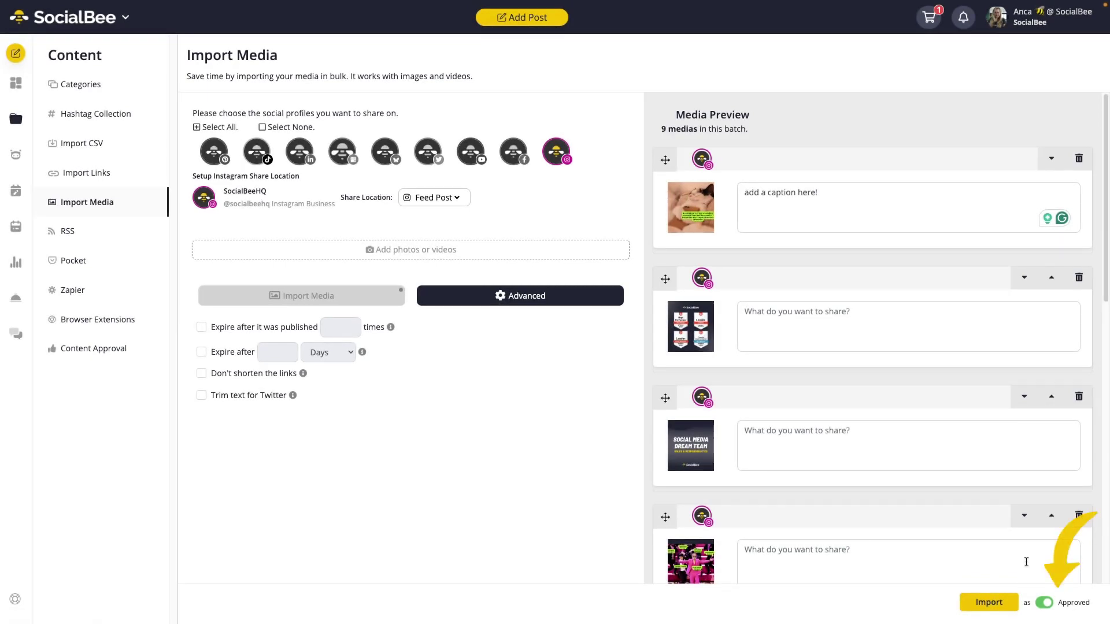
# - Switch the batch from Approved to Draft and import the nine media posts
pyautogui.click(1044, 602)
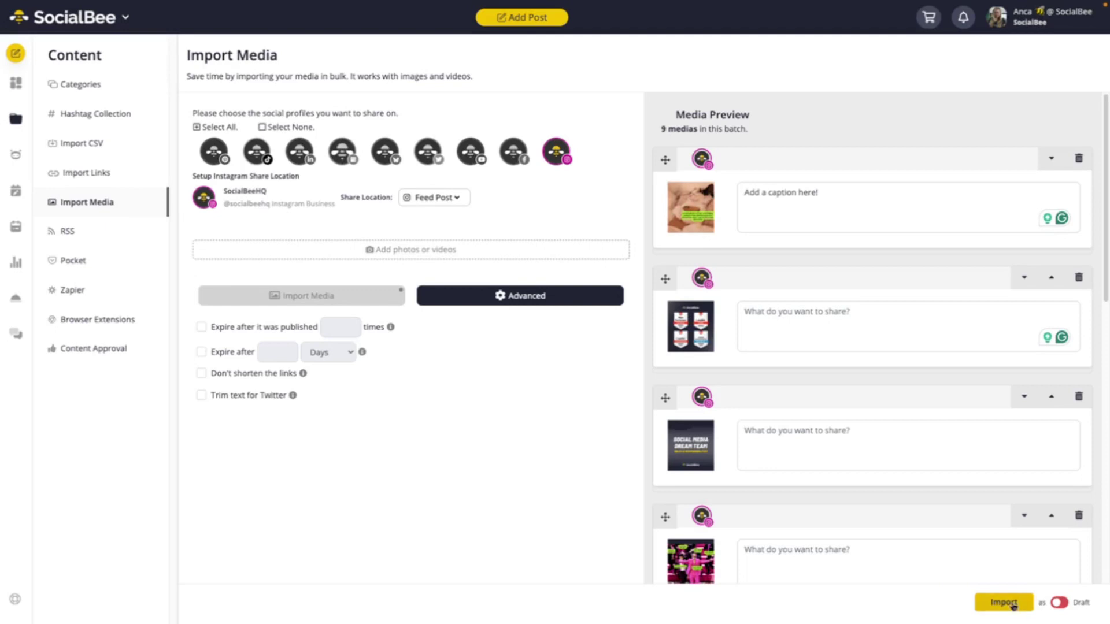
pyautogui.click(1012, 604)
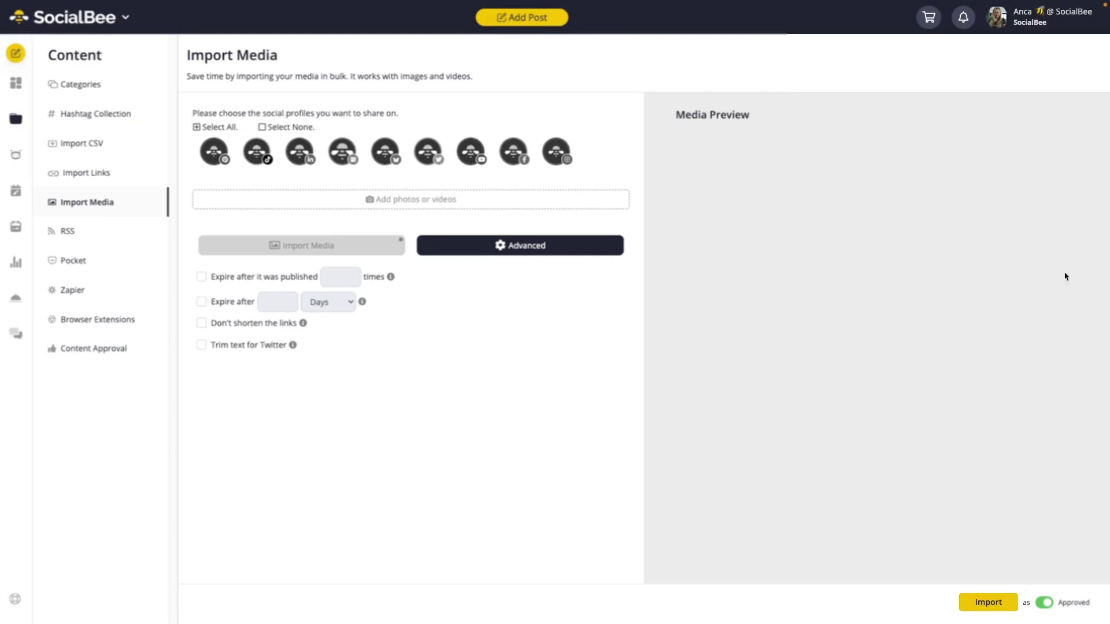
# - Check the import-complete email alert in Edit Profile notifications, then return to Content categories
pyautogui.click(1018, 24)
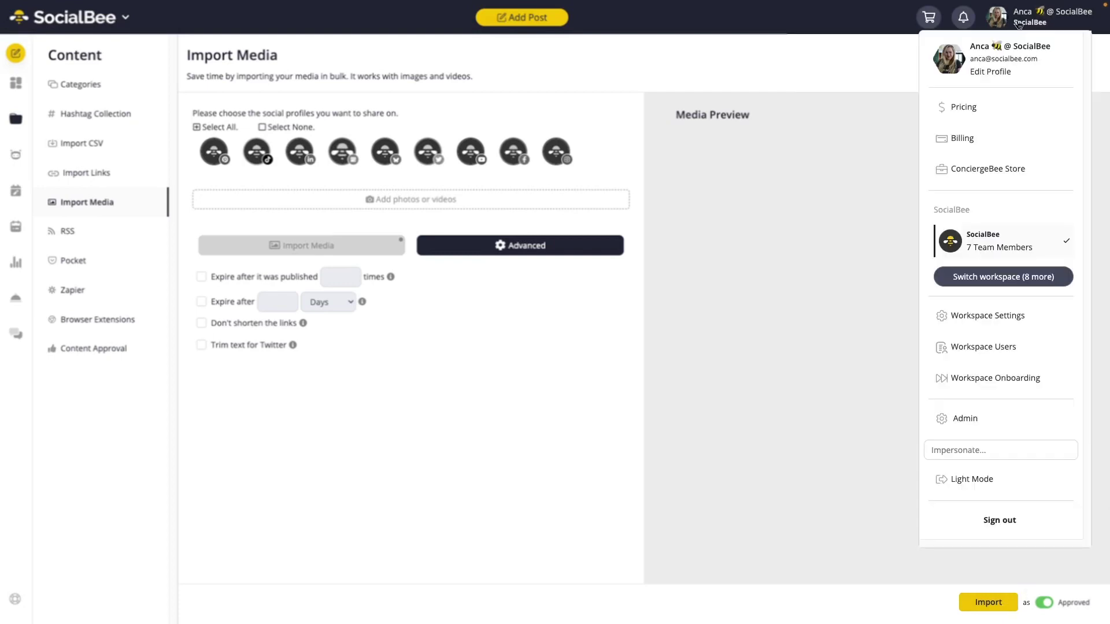
pyautogui.click(1002, 78)
pyautogui.scroll(-3, 771, 549)
pyautogui.scroll(-1, 769, 543)
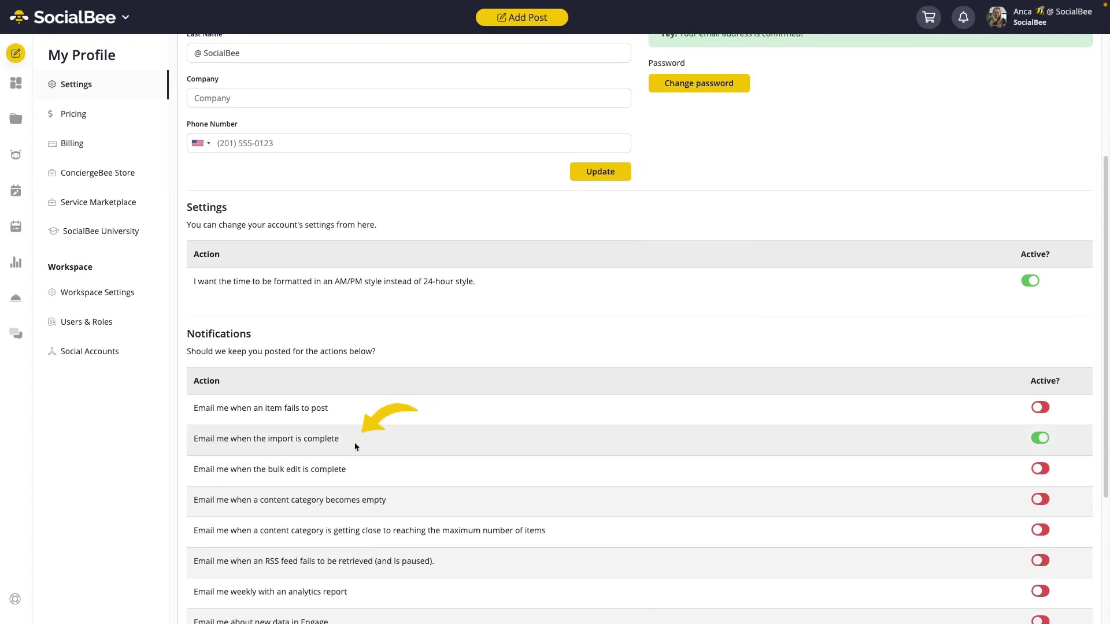
pyautogui.click(11, 132)
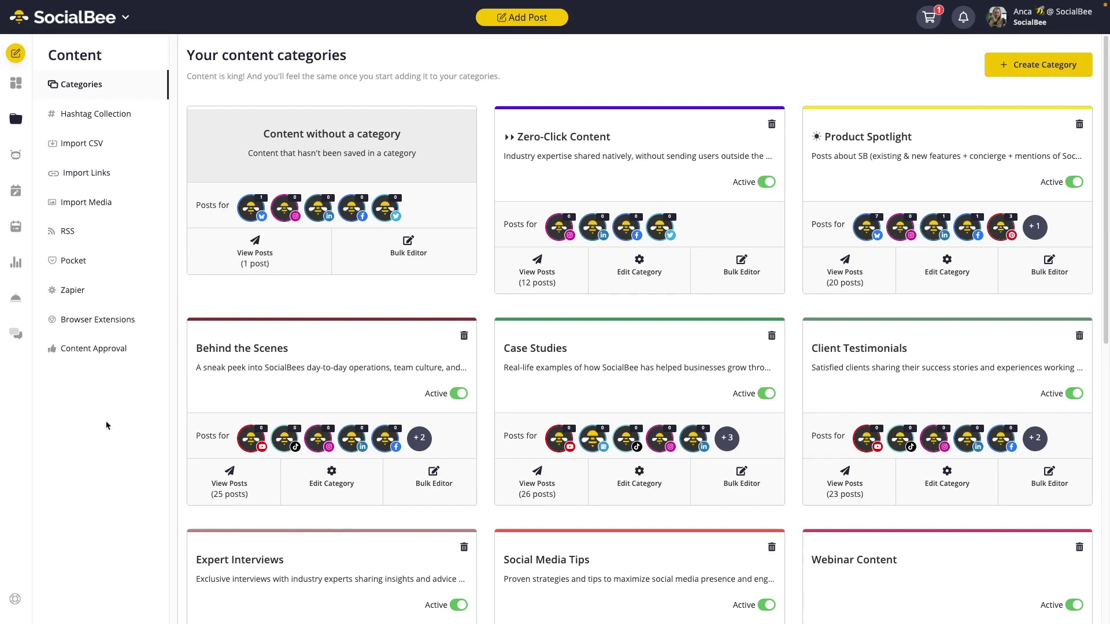
# - Review the RSS feeds and the Pocket 'Behind the Scenes' source, then open the dashboard
pyautogui.click(111, 229)
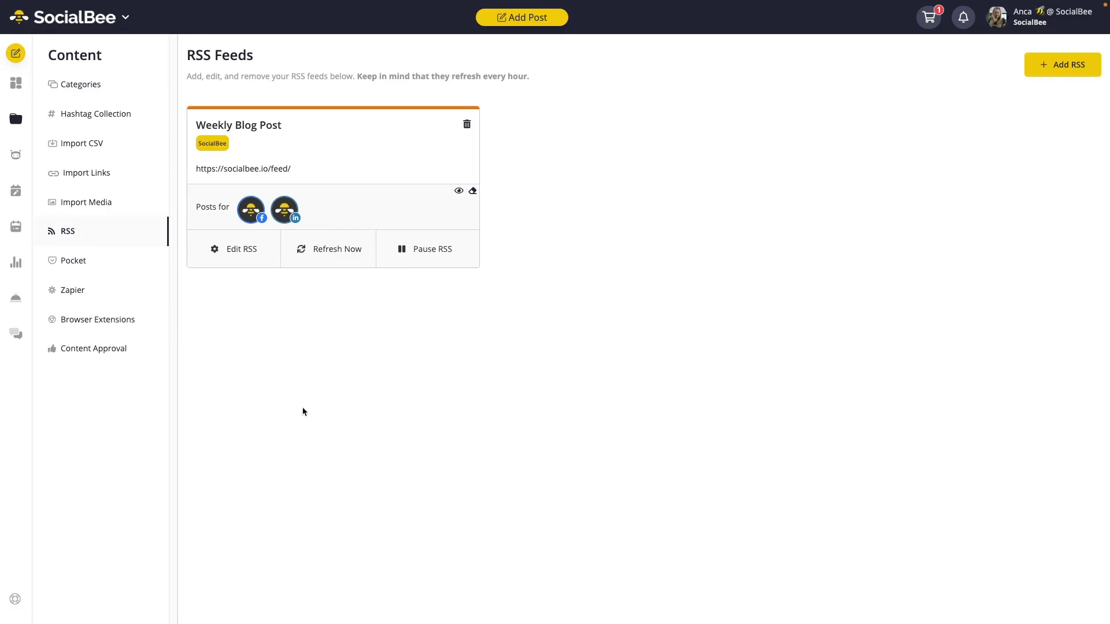
pyautogui.click(128, 257)
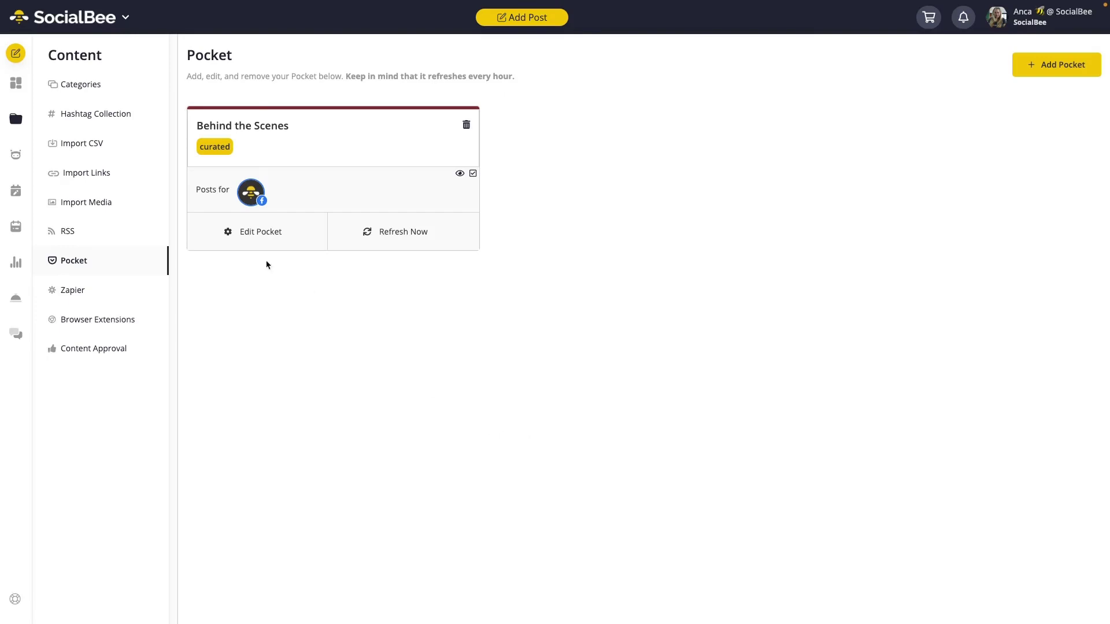
pyautogui.click(16, 85)
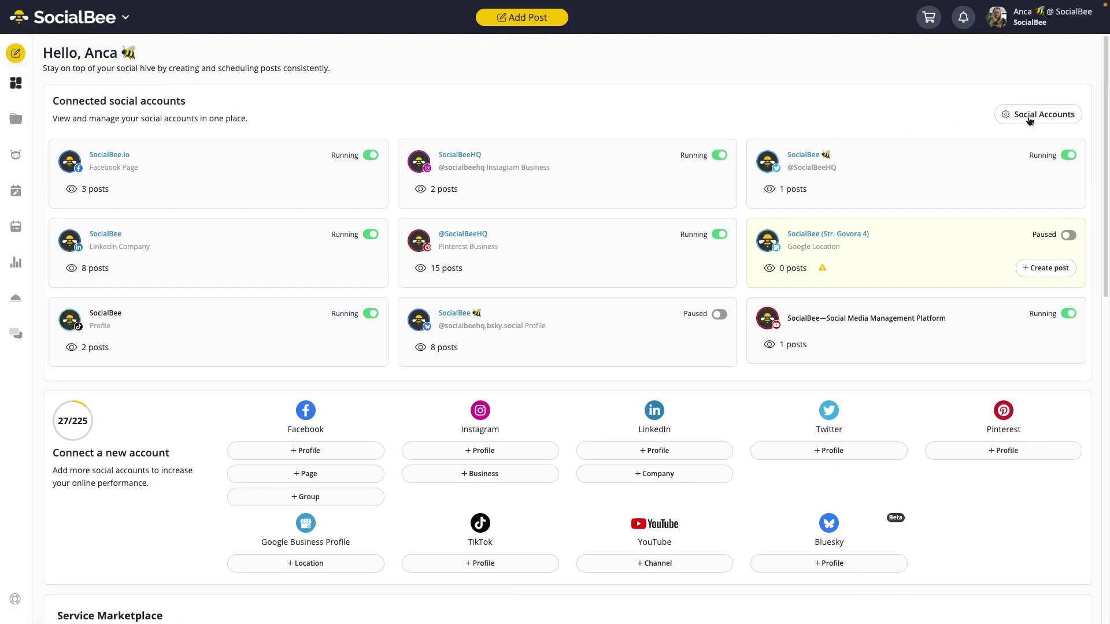
# - Open Social Accounts and view the SocialBee.io Facebook page's posting workflow
pyautogui.click(1029, 116)
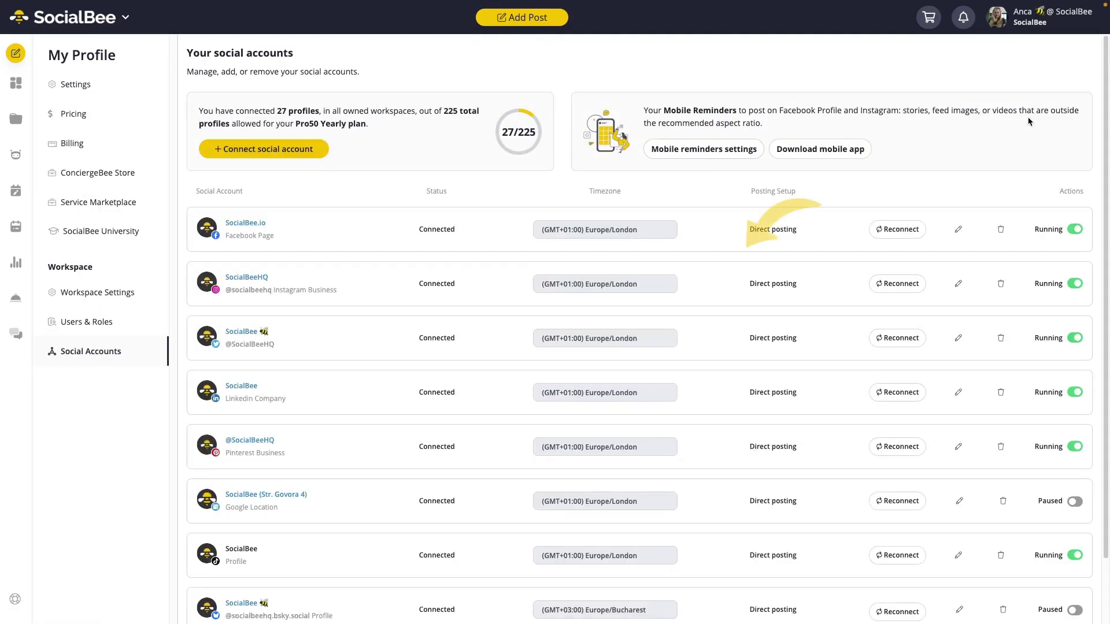
pyautogui.click(957, 229)
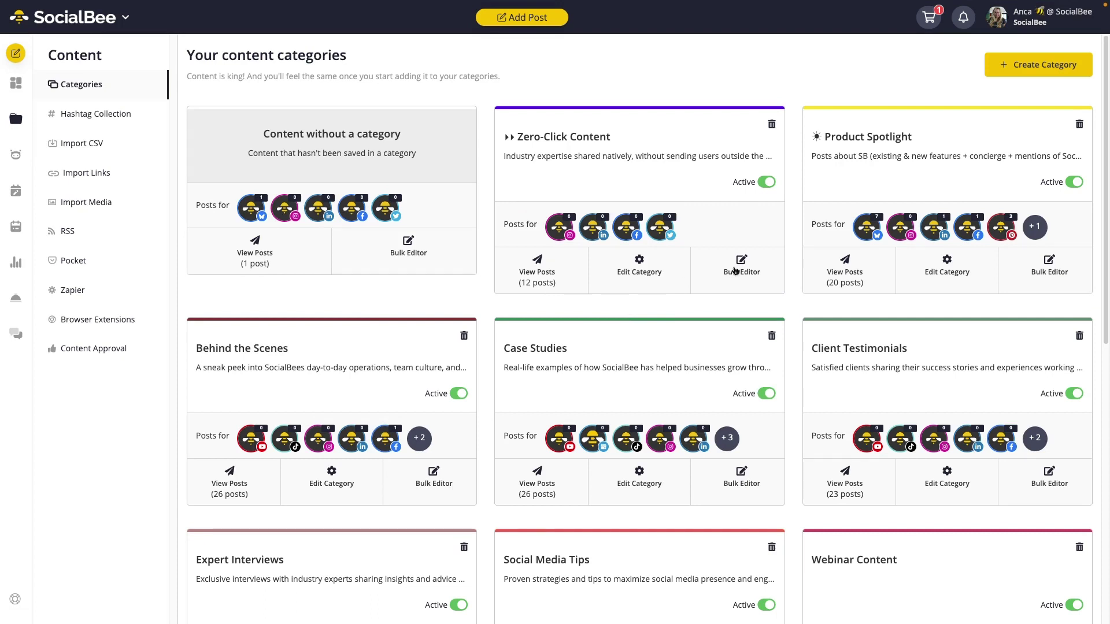
# - Open Zero-Click Content's Bulk Editor, select all posts, and show the Actions list
pyautogui.click(736, 271)
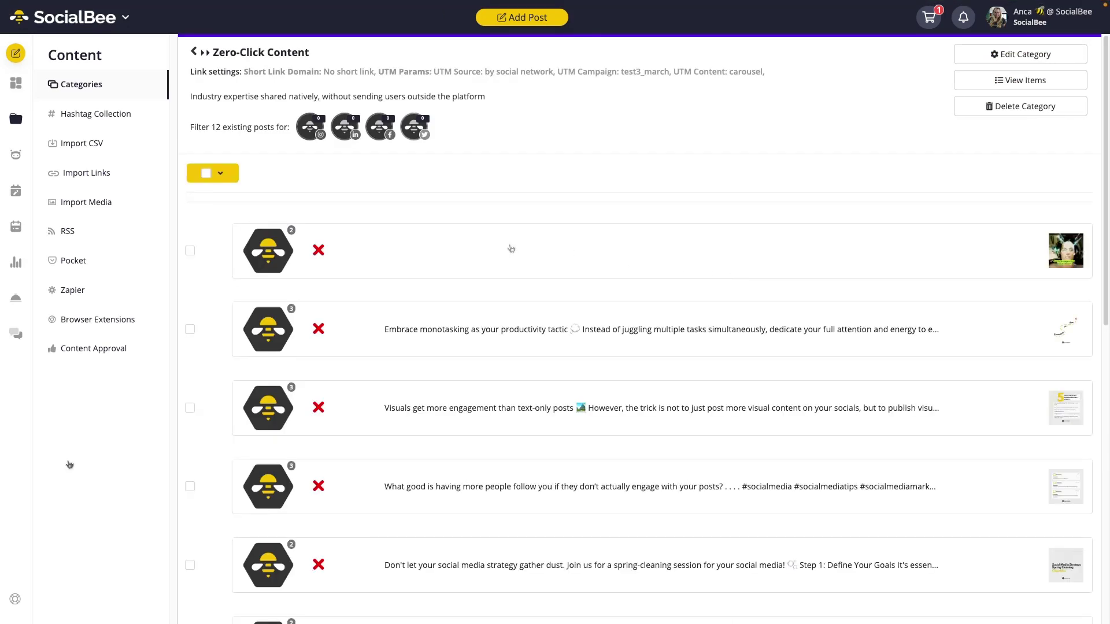
pyautogui.click(220, 174)
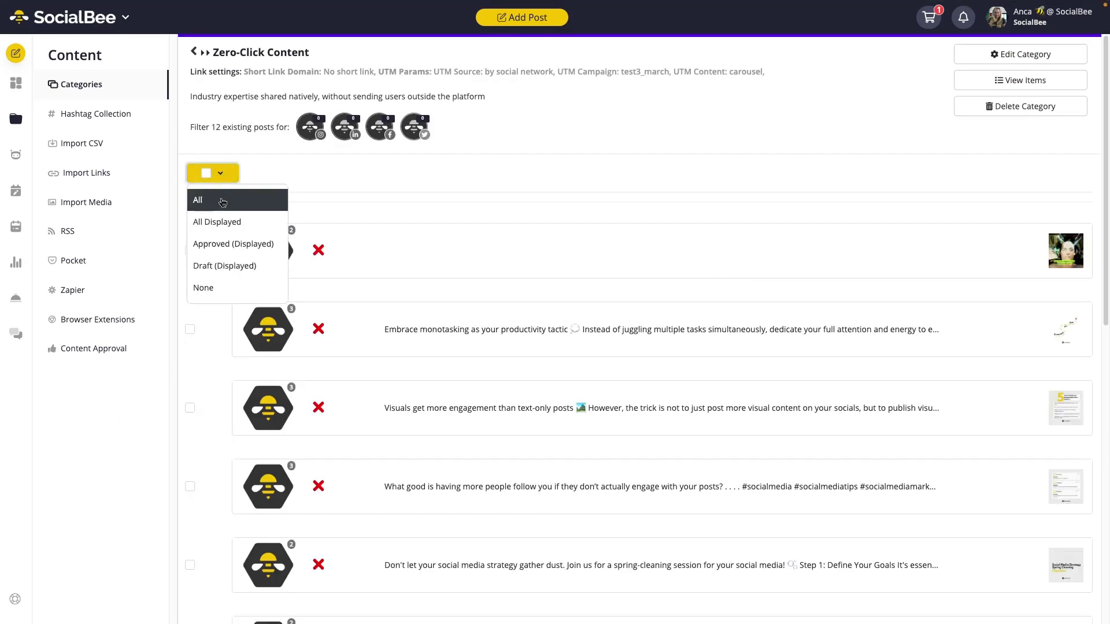
pyautogui.click(222, 201)
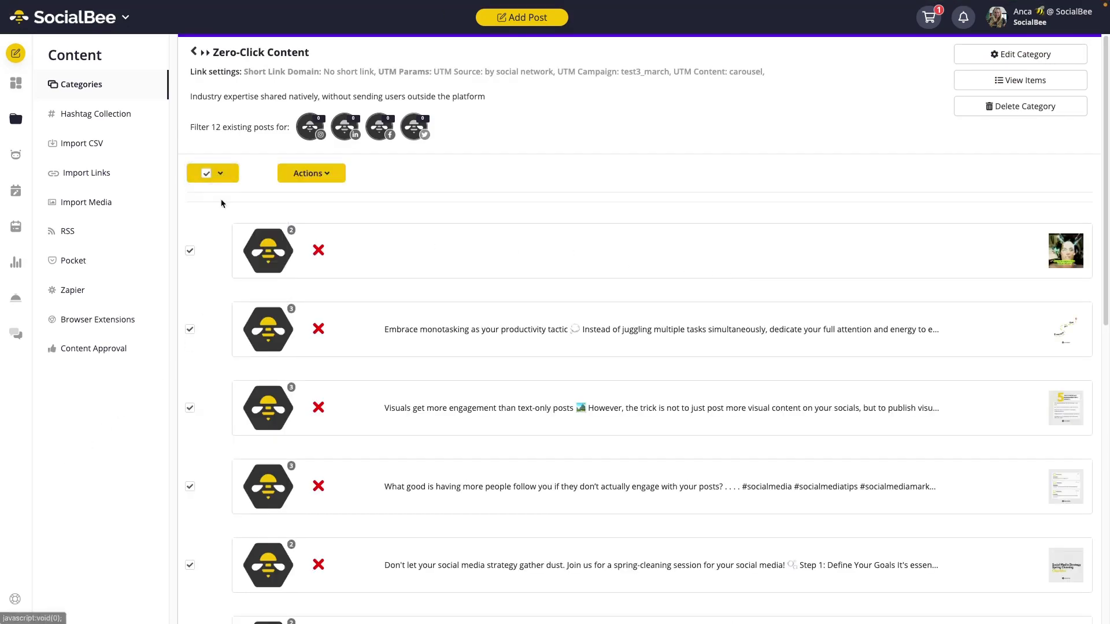
pyautogui.click(323, 176)
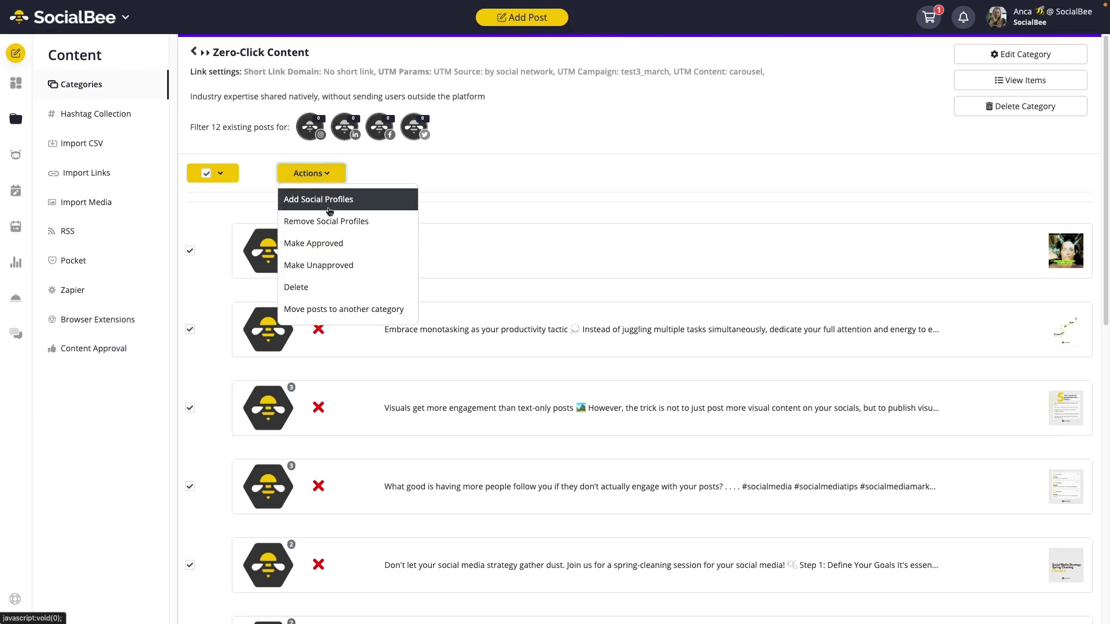